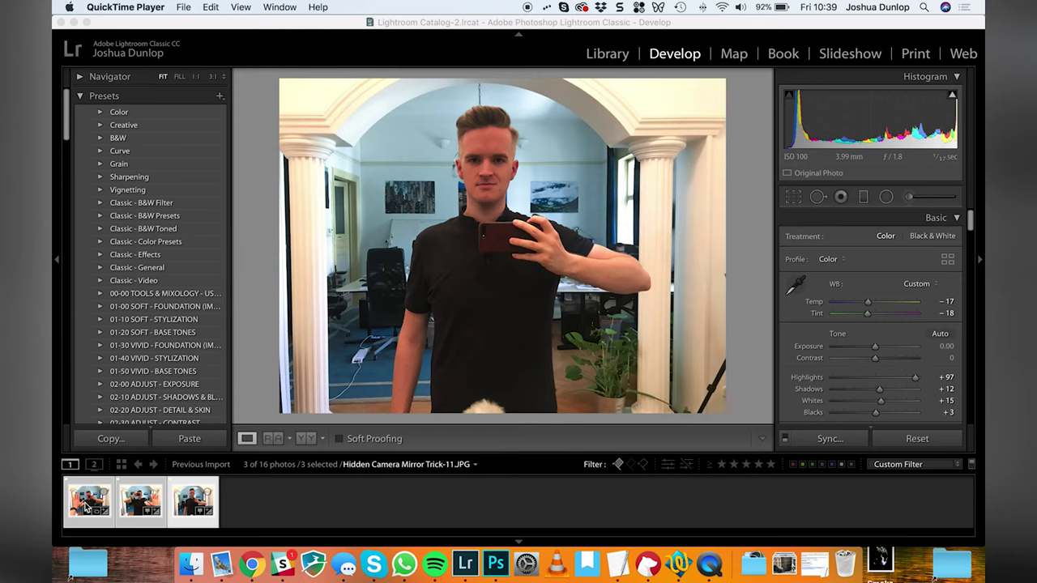
Review the hand-on-glass and clear-face shots, then open all three photos as layers in Photoshop
click(85, 507)
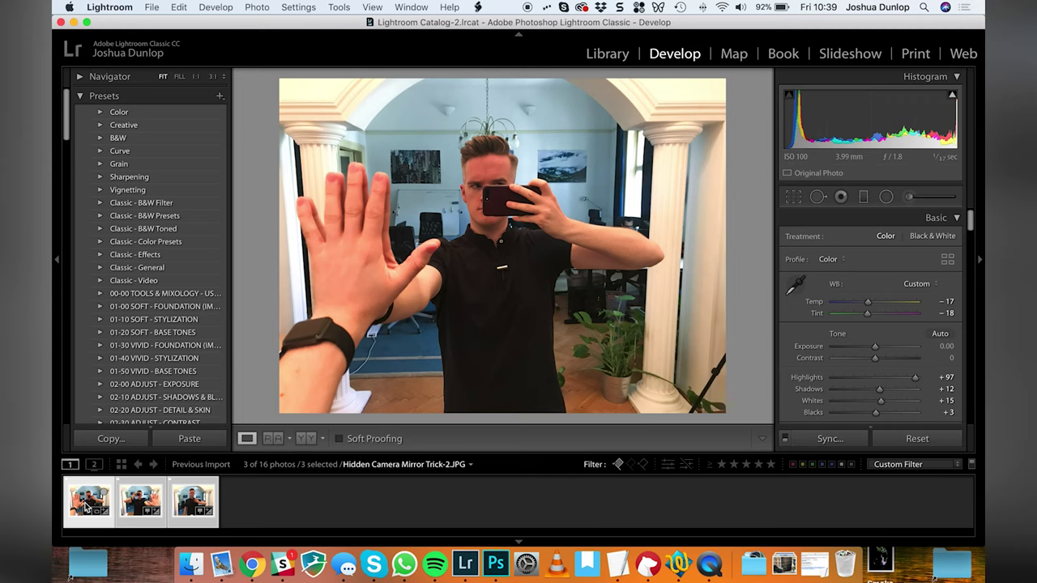
key(Right)
key(Right)
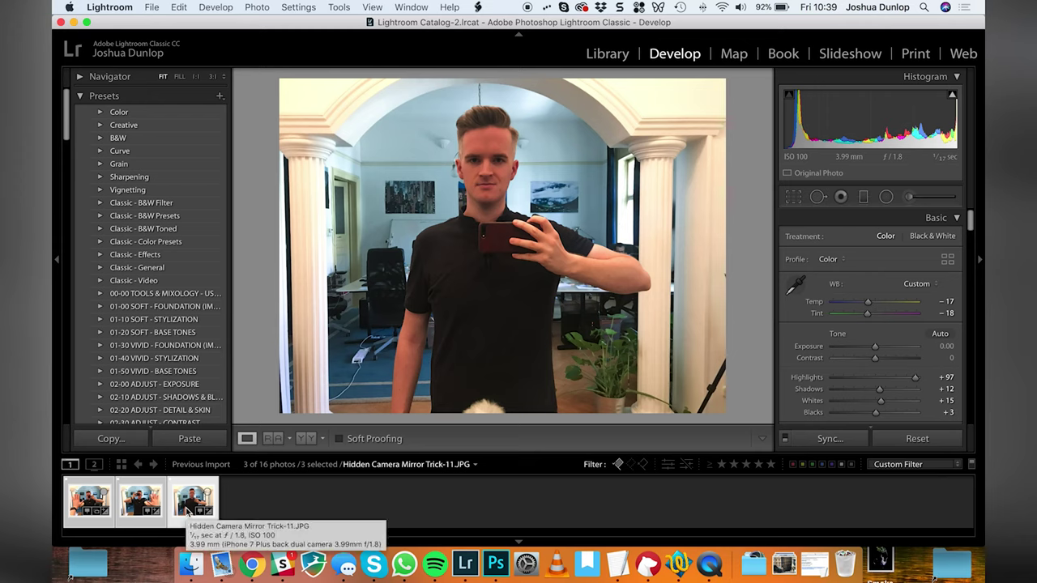
right_click(187, 512)
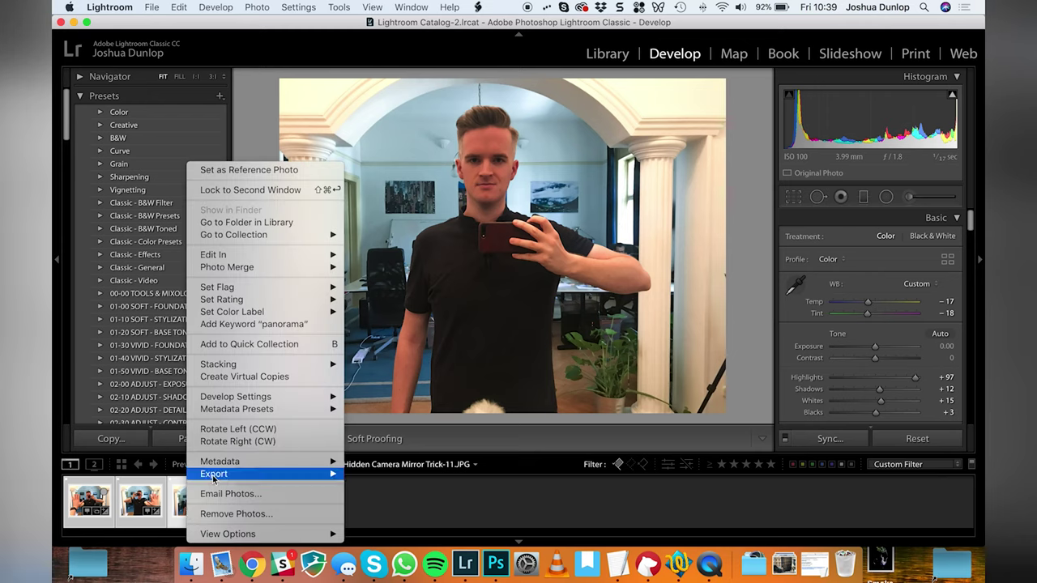
mouse_move(275, 256)
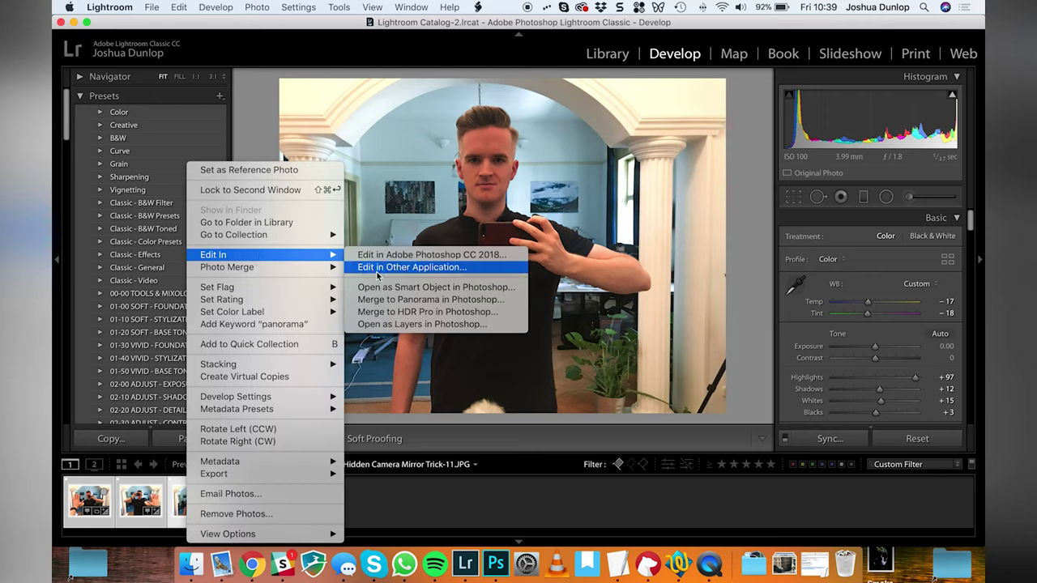
click(396, 324)
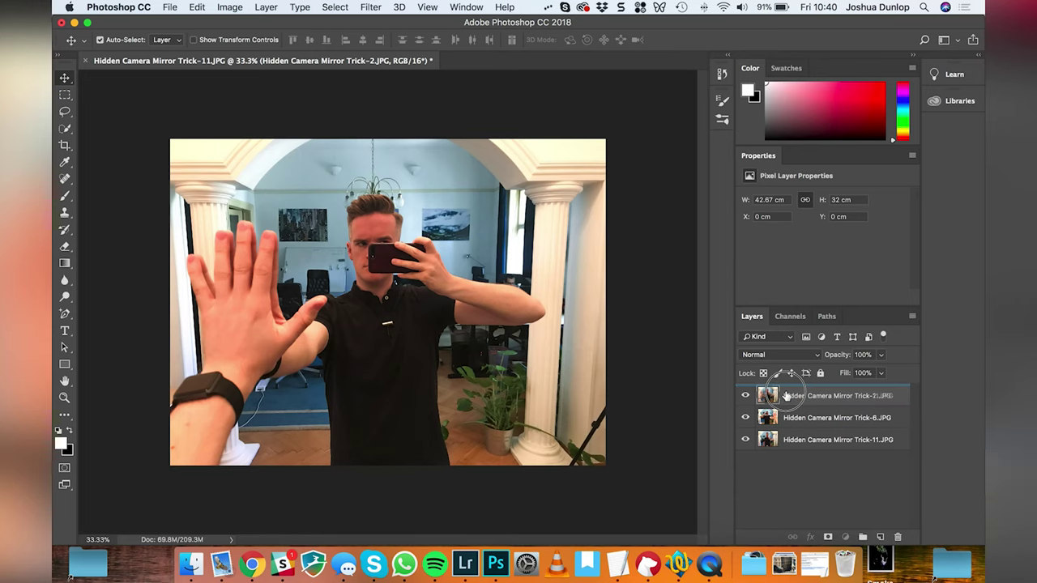
Move Trick-11 to the top of the layer stack and set Trick-2 to 50% opacity
drag(786, 395, 784, 392)
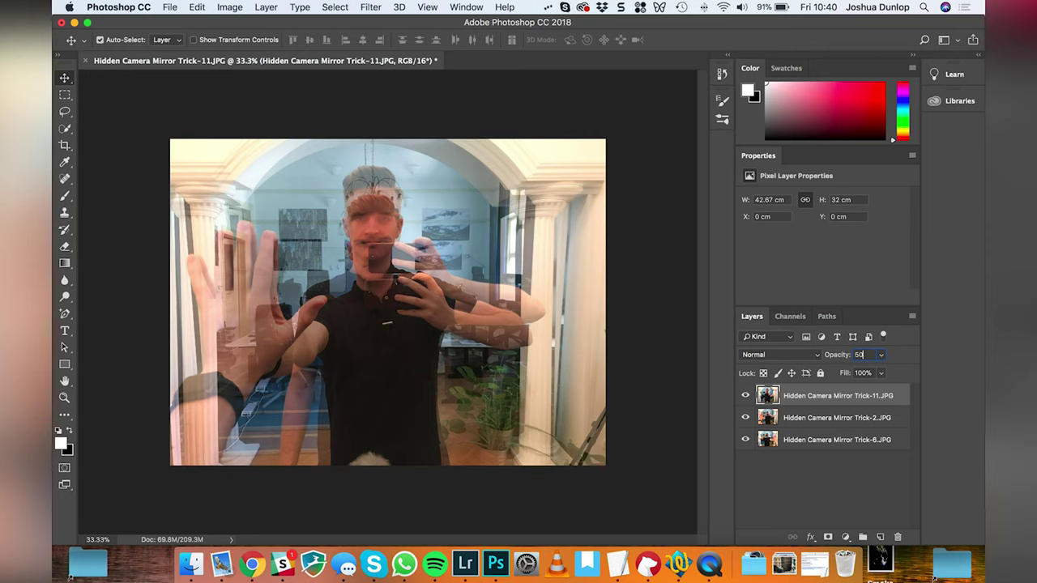
click(840, 419)
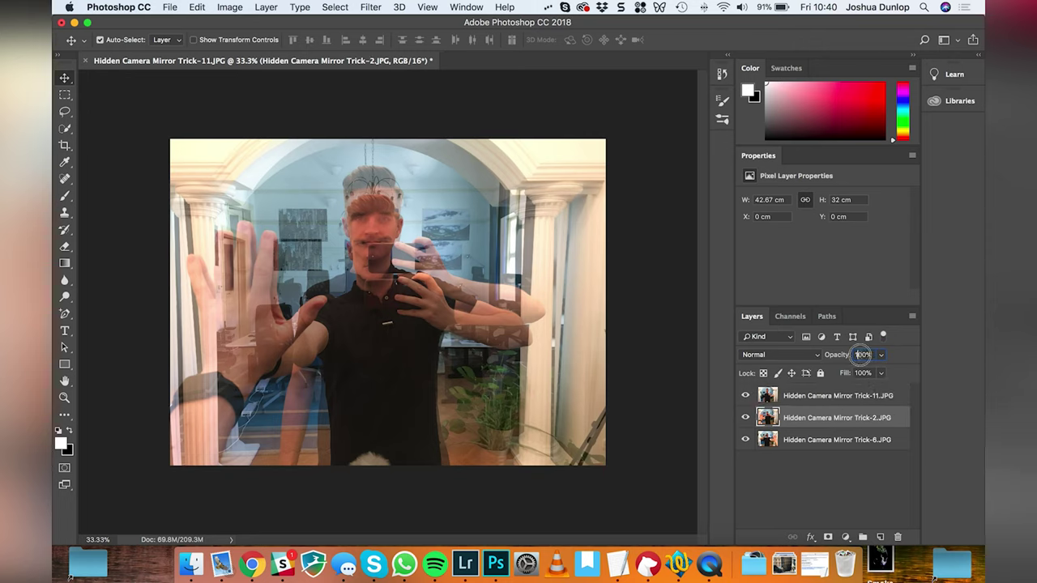
text(50)
key(Return)
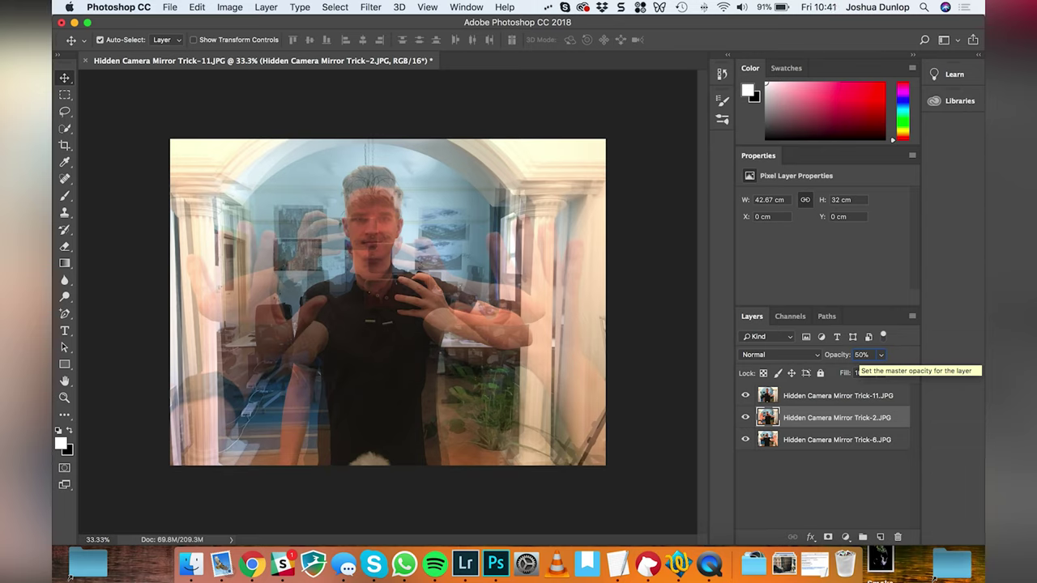
click(840, 496)
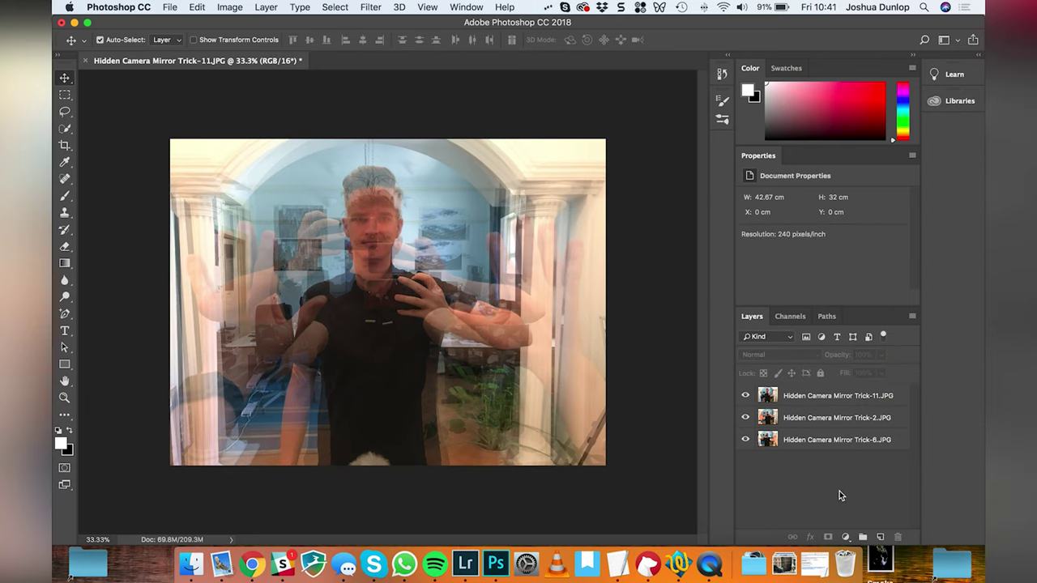
Hide Trick-11, shift Trick-2 to line up with Trick-6, and set its opacity to 100%
click(745, 396)
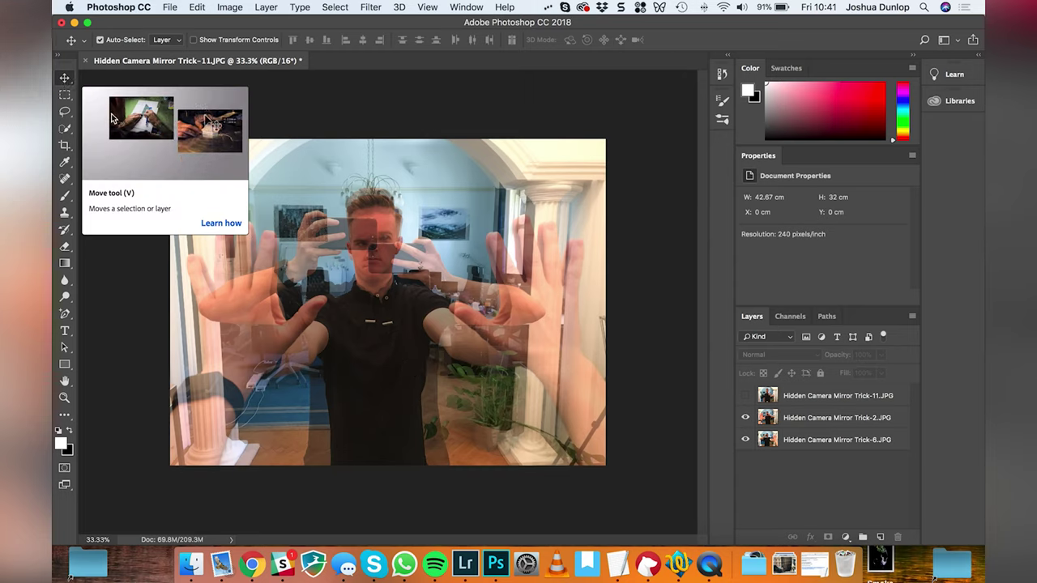
mouse_move(373, 389)
mouse_down()
mouse_move(354, 369)
mouse_move(364, 374)
mouse_up()
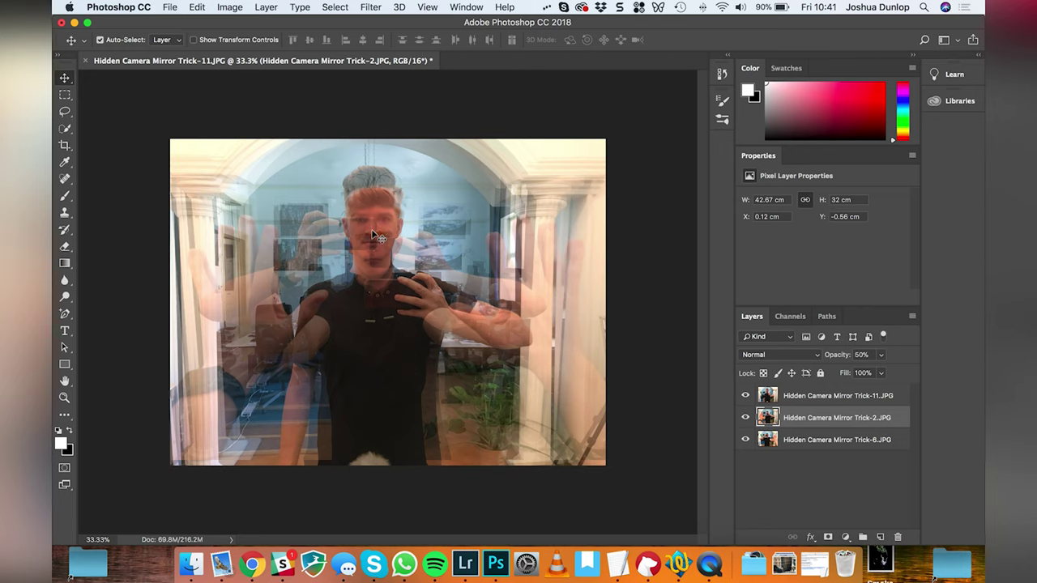
drag(374, 235, 373, 247)
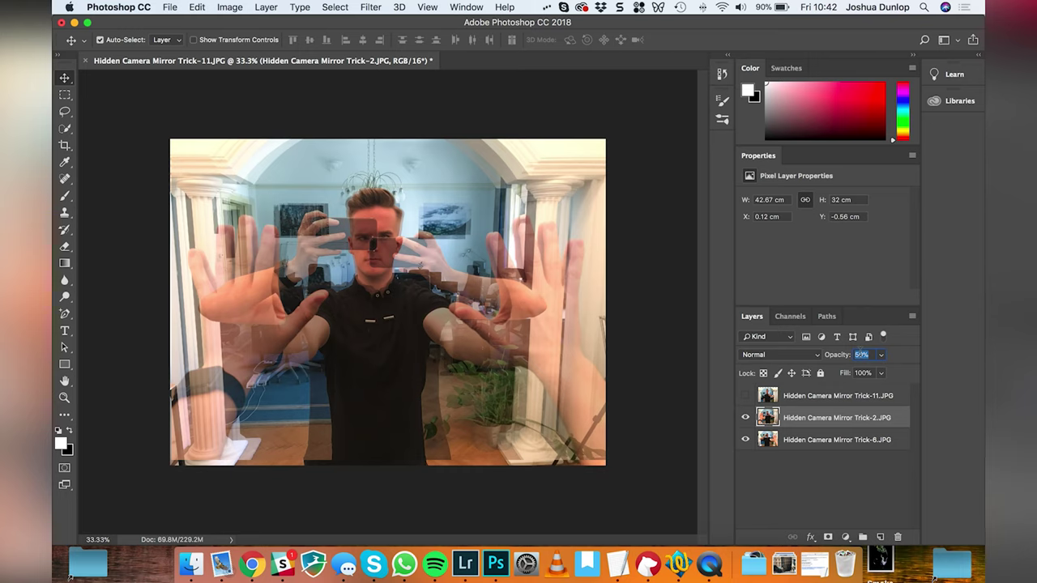
text(100)
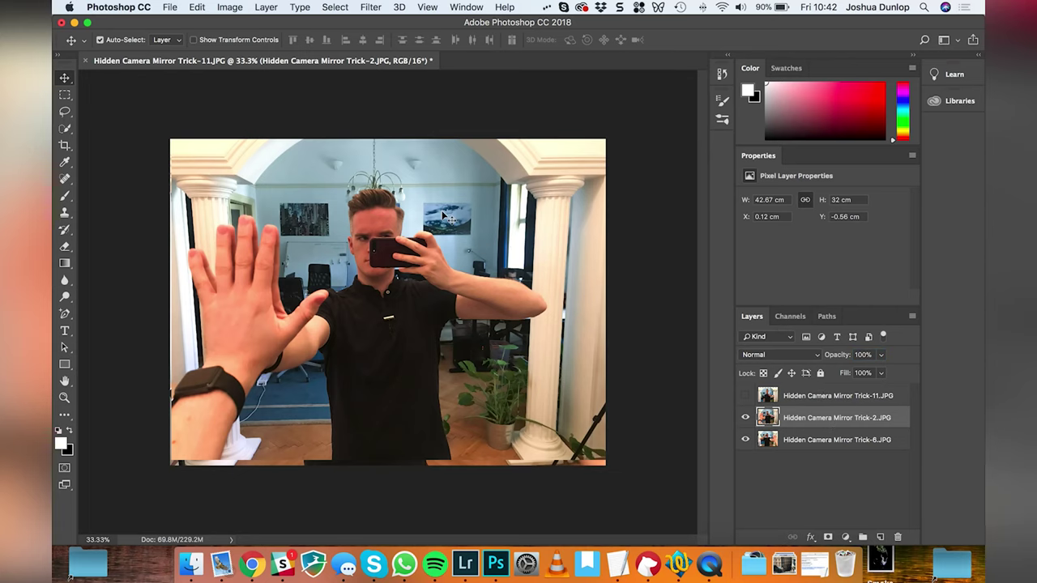
Marquee-select the right half of Trick-2 with Normal style and apply a Hide Selection layer mask
key(m)
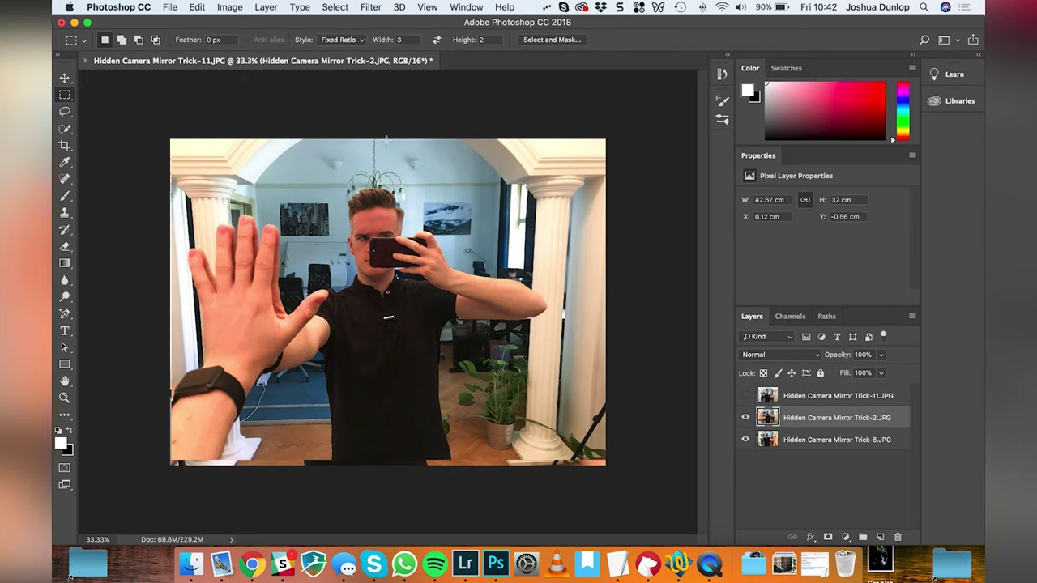
drag(380, 129, 630, 330)
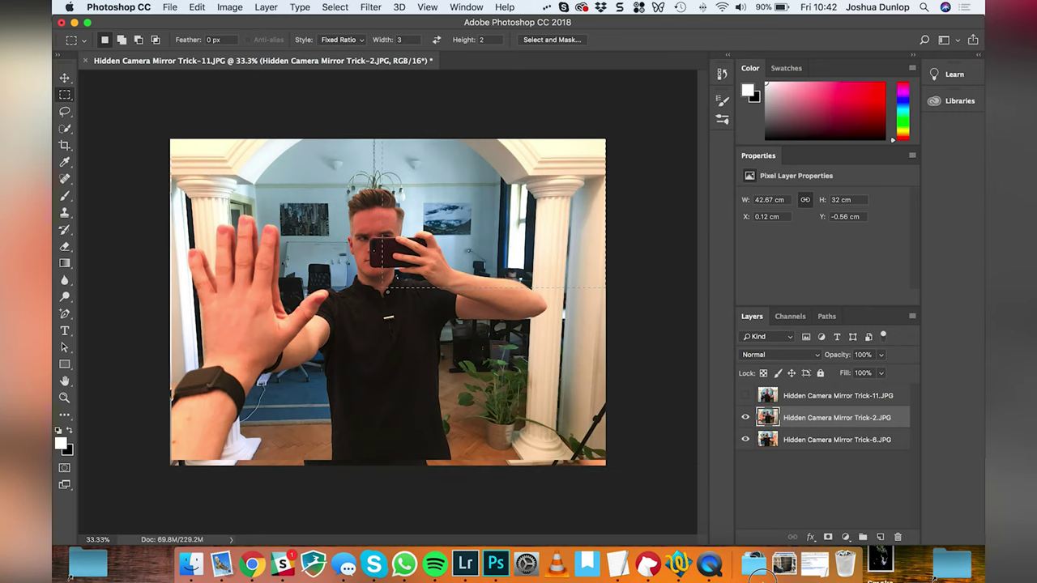
click(340, 40)
click(336, 28)
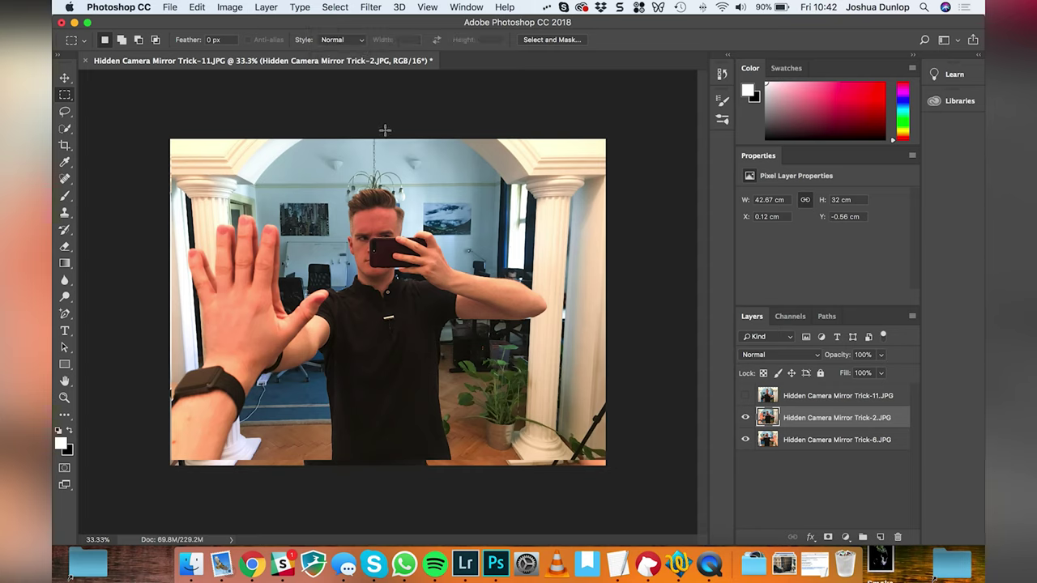
drag(384, 129, 645, 524)
click(266, 6)
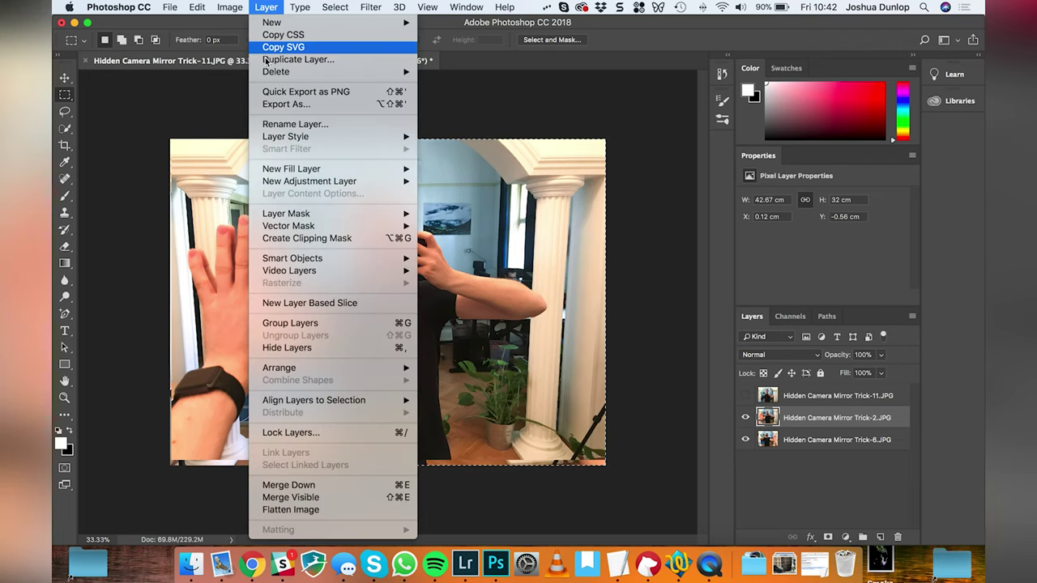
mouse_move(283, 214)
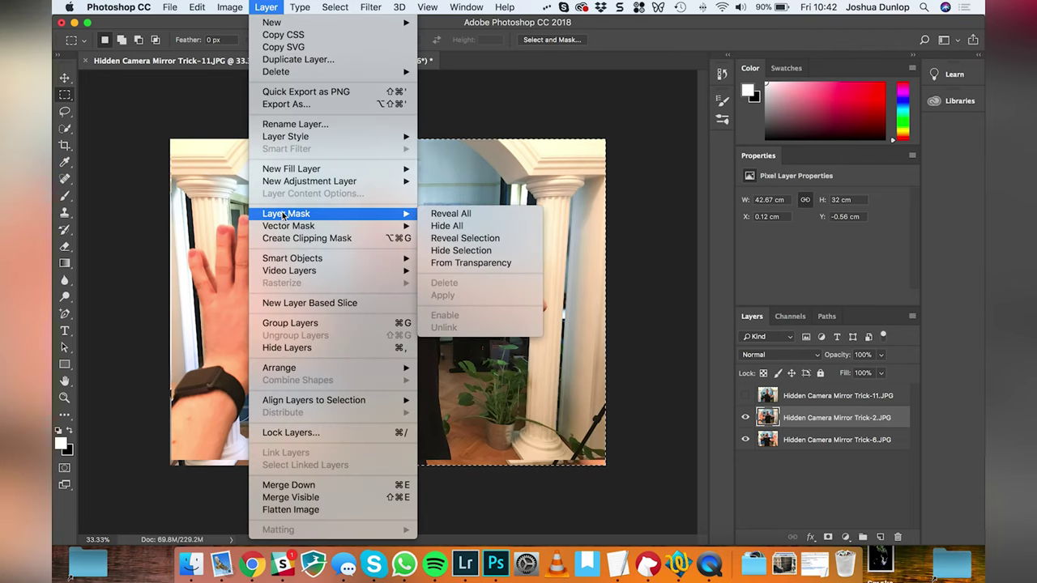
click(491, 250)
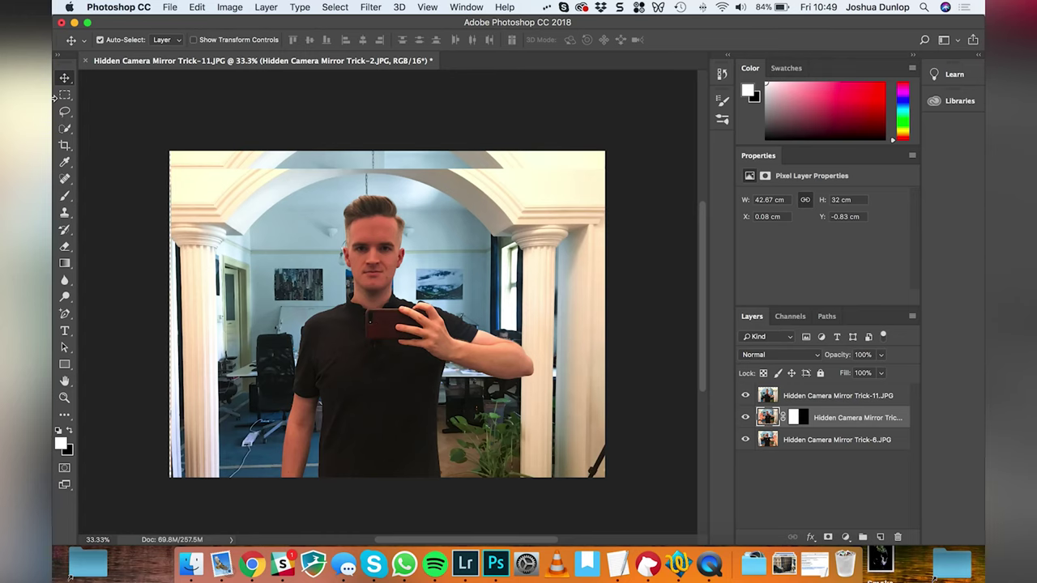
Lasso around the head and add a Reveal Selection layer mask to Trick-11
click(64, 111)
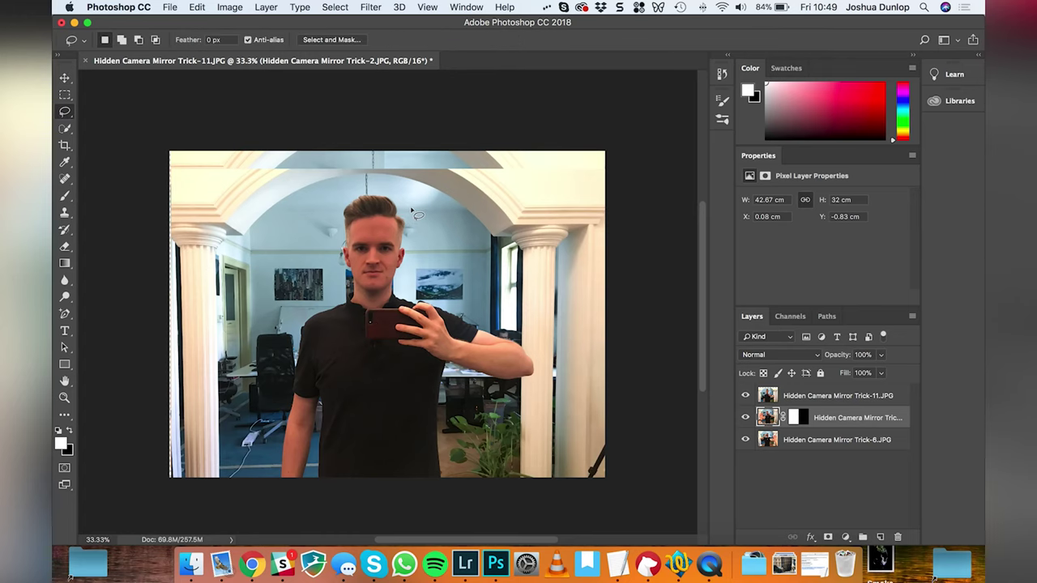
mouse_move(414, 210)
mouse_down()
mouse_move(373, 189)
mouse_move(328, 198)
mouse_move(317, 312)
mouse_move(381, 330)
mouse_move(416, 324)
mouse_move(434, 290)
mouse_move(415, 211)
mouse_up()
click(267, 7)
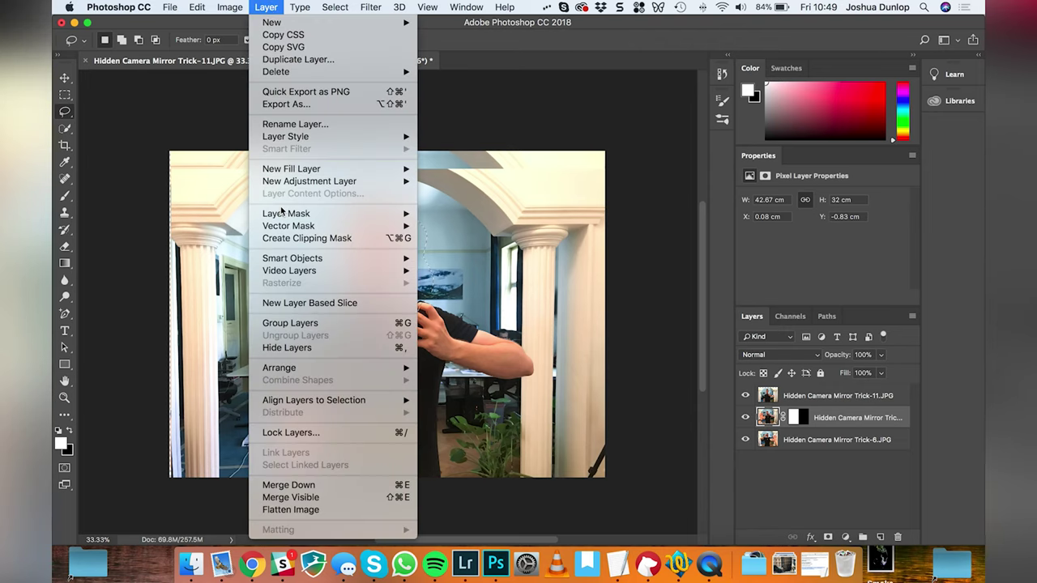
mouse_move(282, 214)
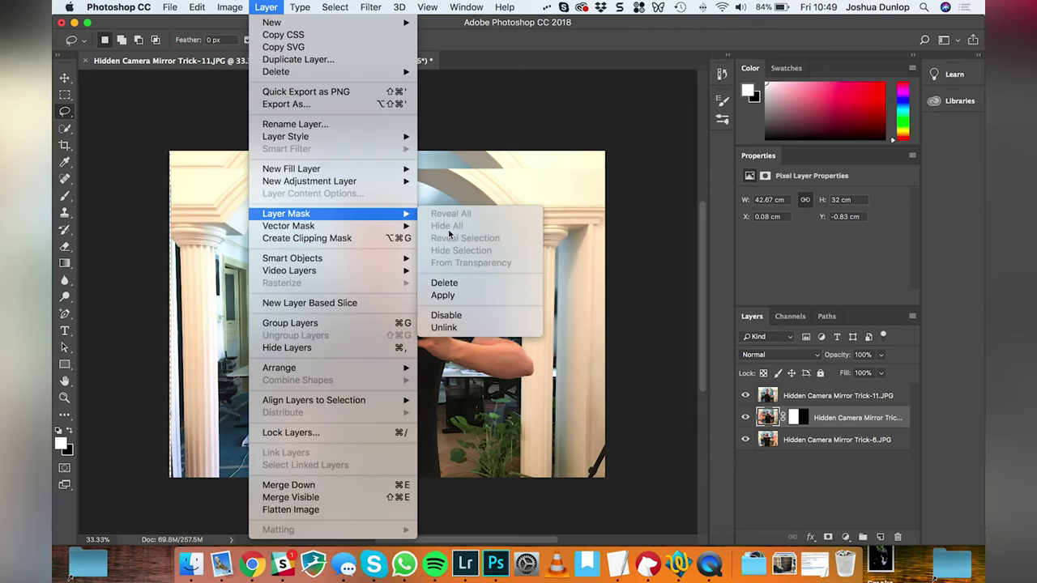
click(766, 392)
click(765, 395)
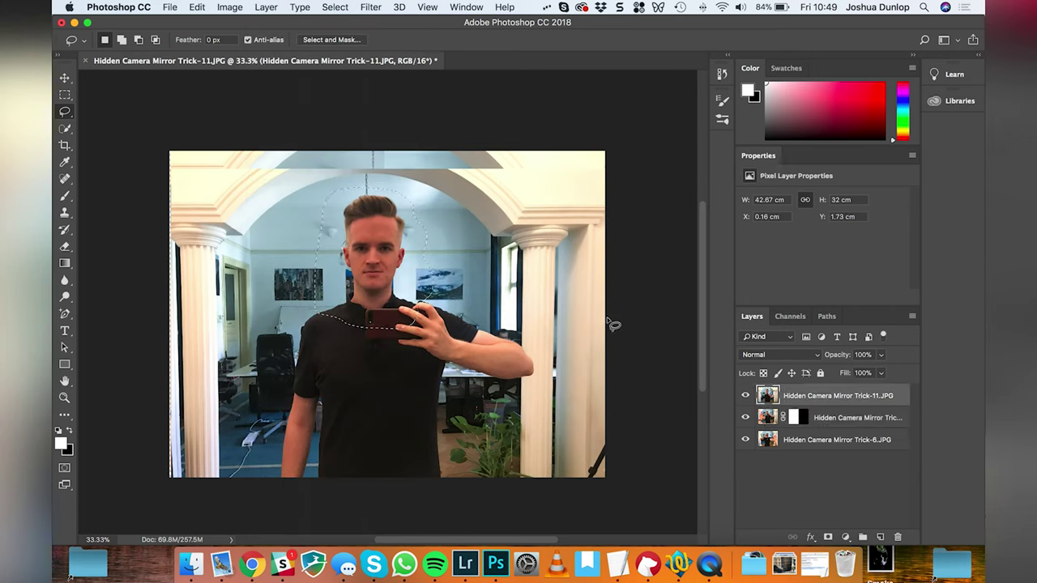
click(266, 6)
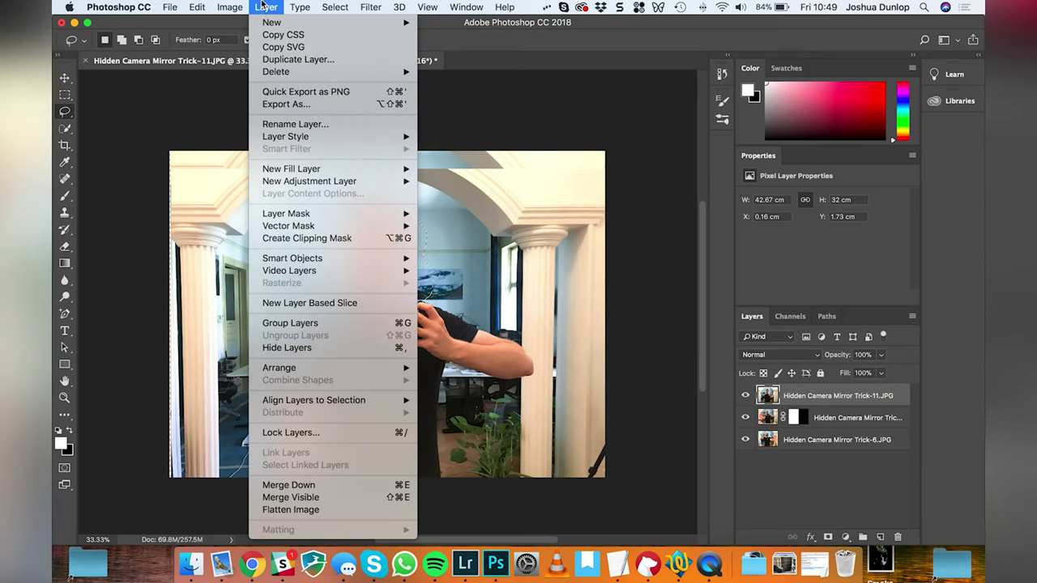
mouse_move(358, 217)
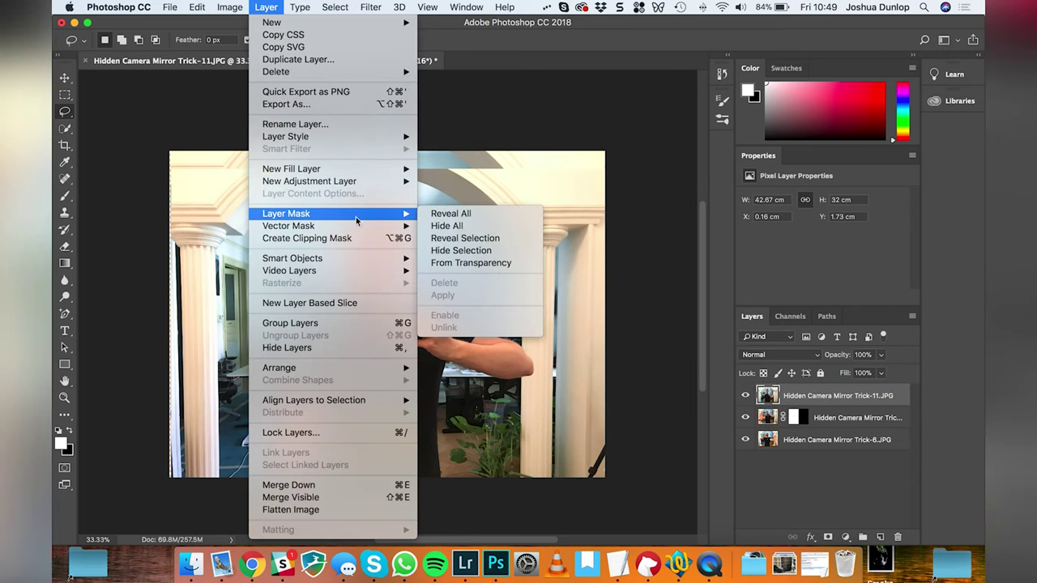
click(478, 238)
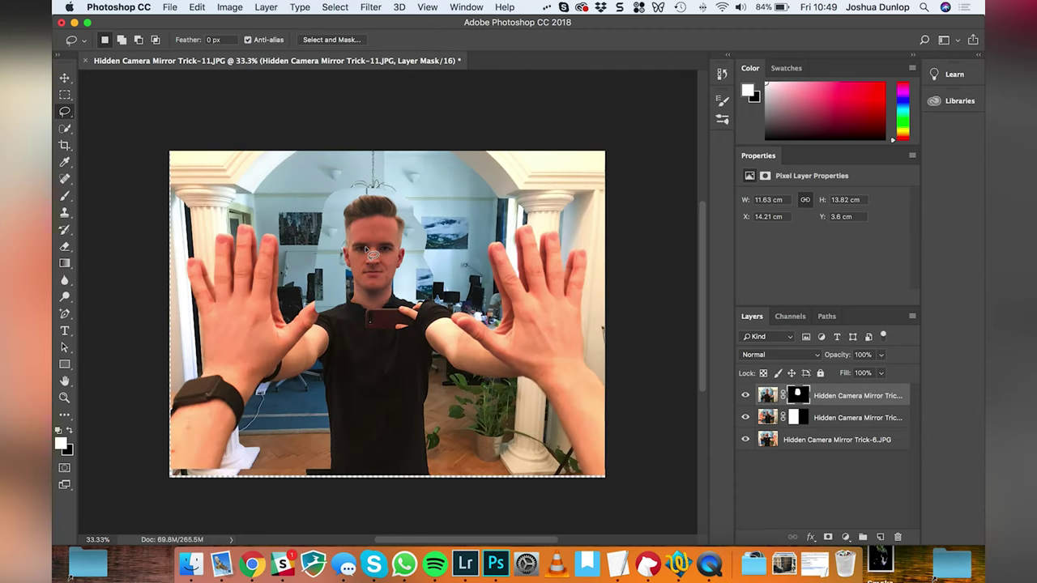
Move the masked face patch into place over the body
key(v)
mouse_move(364, 251)
mouse_down()
mouse_move(354, 226)
mouse_move(368, 235)
mouse_move(343, 243)
mouse_move(363, 235)
mouse_up()
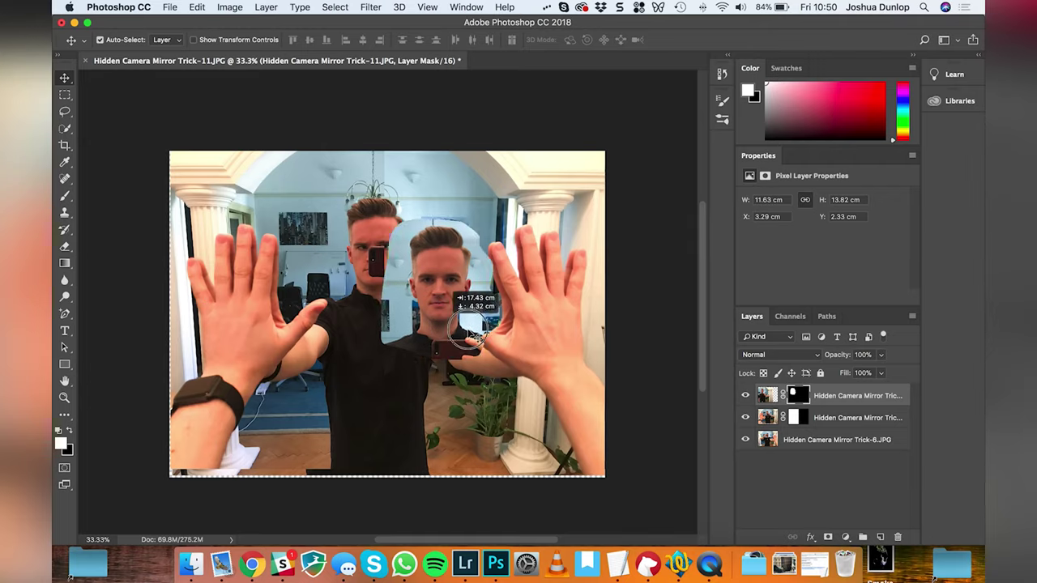
drag(448, 321, 371, 325)
Free Transform the face layer to about 102% scale, reposition it, and commit
key(ctrl+t)
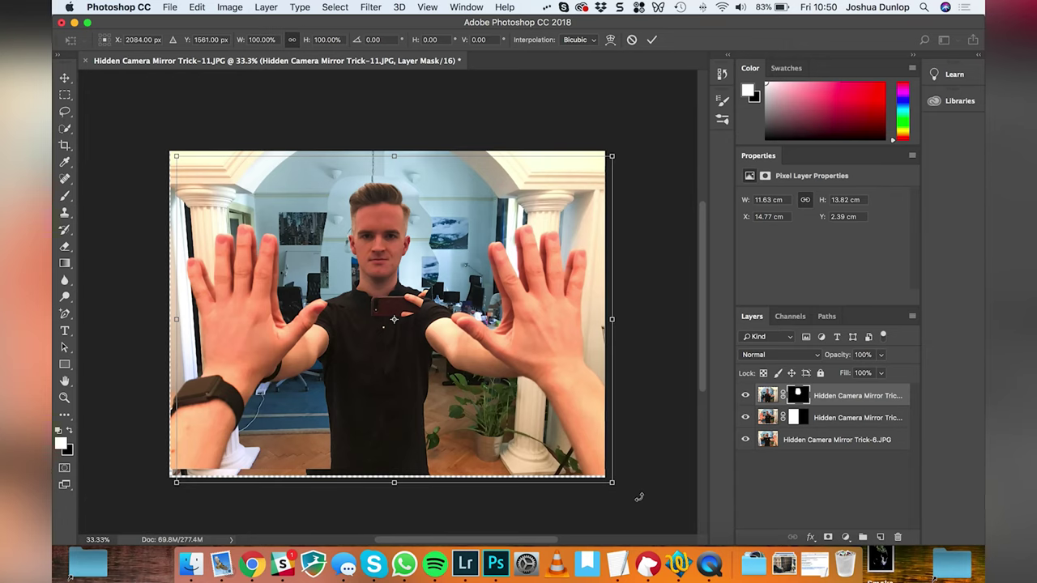
drag(614, 482, 624, 492)
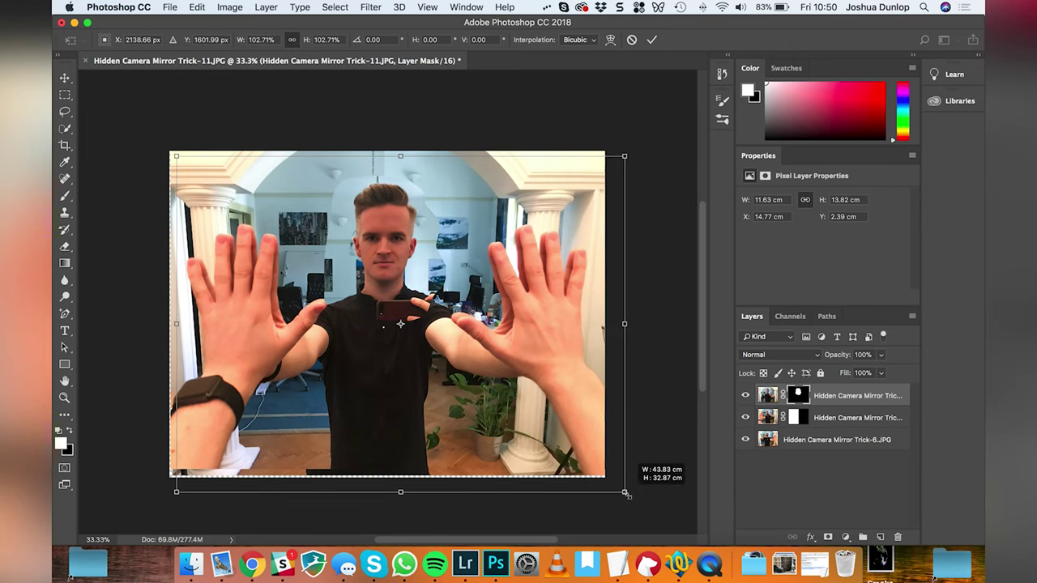
drag(404, 281, 396, 279)
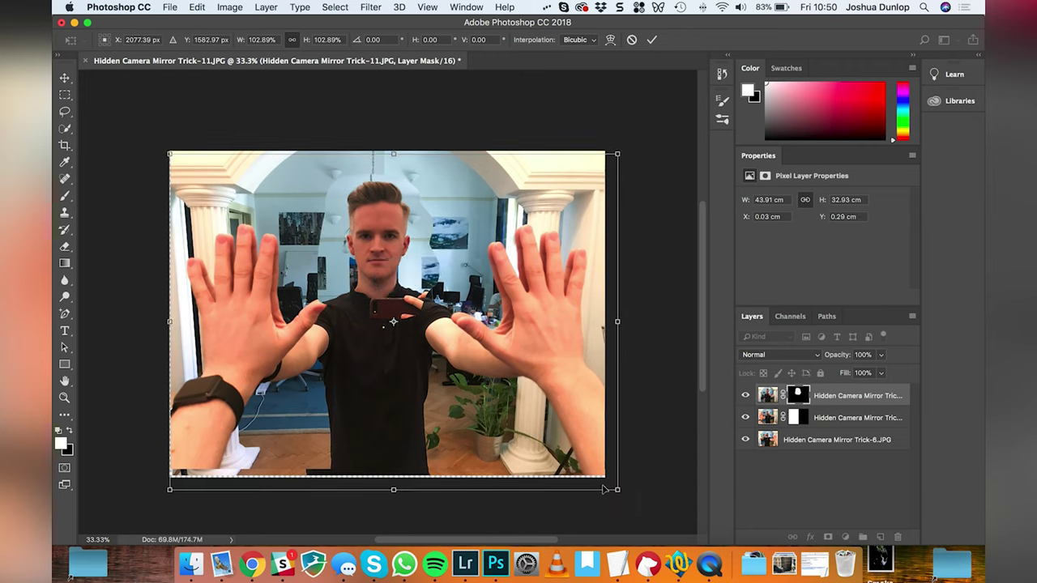
drag(617, 492, 614, 487)
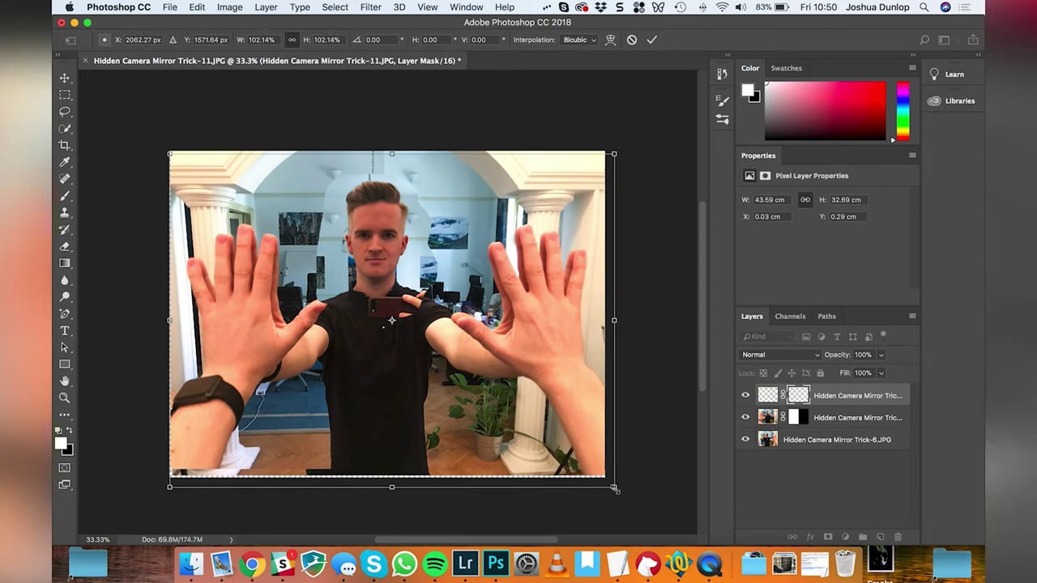
click(391, 265)
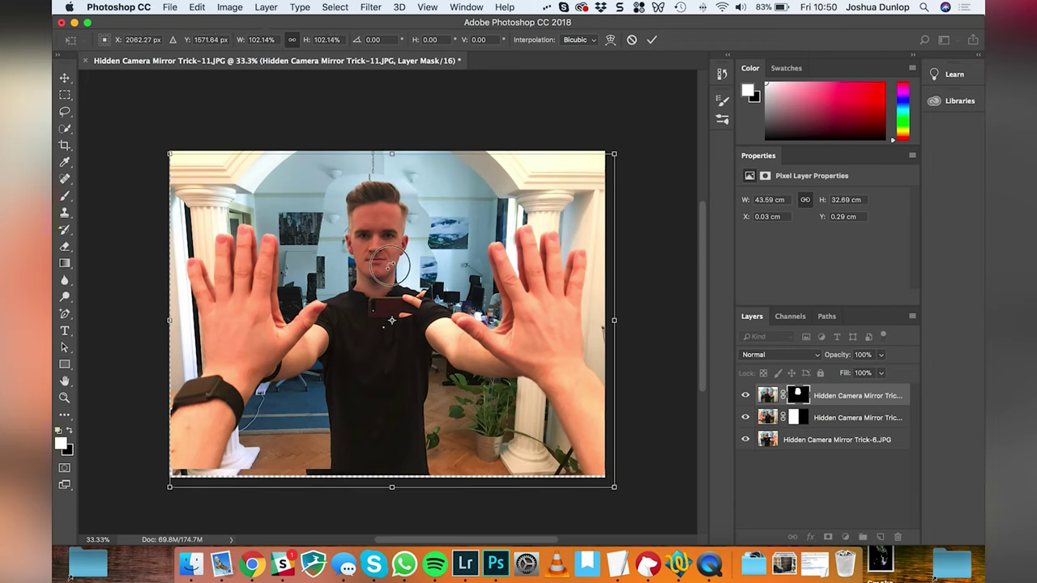
key(Return)
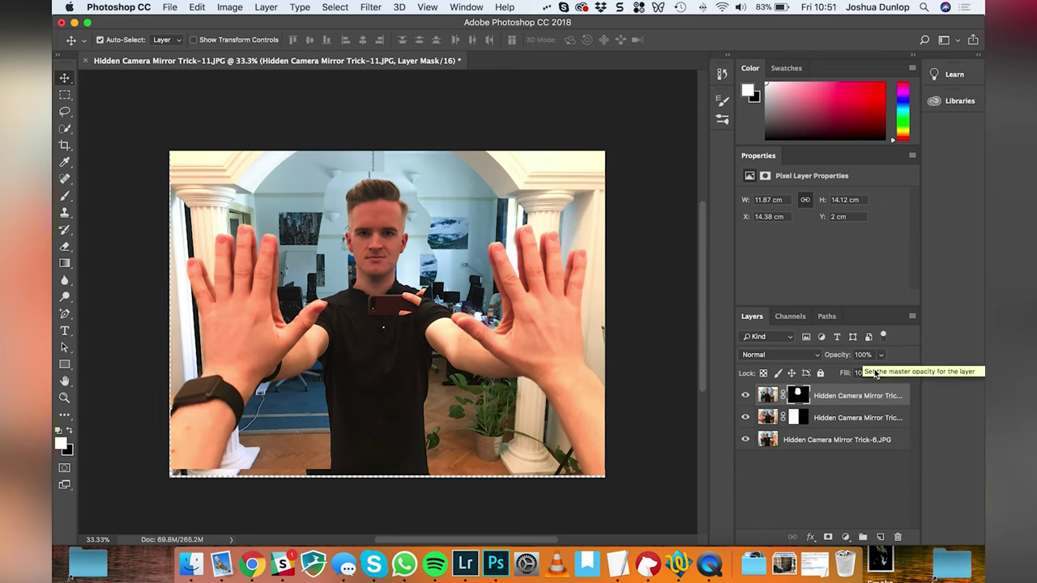
Set the face layer to 50% opacity and nudge it down so the faces line up
click(880, 356)
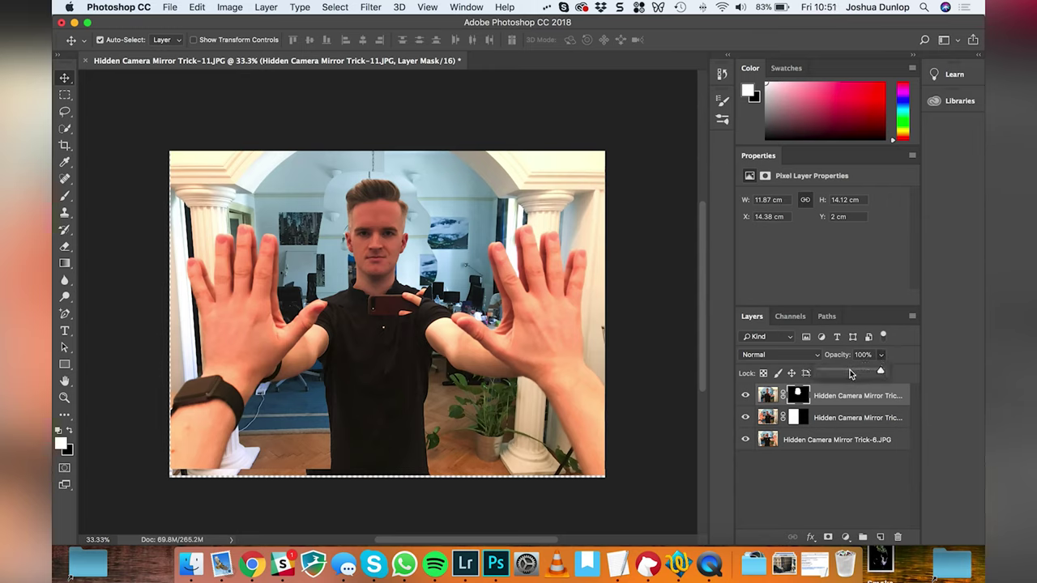
click(849, 370)
mouse_move(377, 253)
mouse_down()
mouse_move(384, 269)
mouse_move(375, 266)
mouse_up()
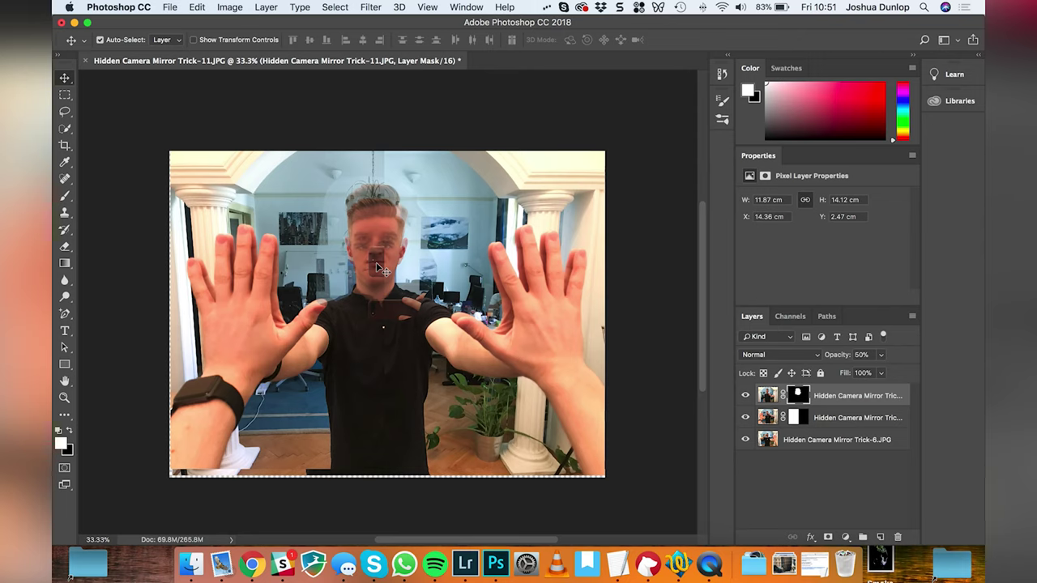
drag(381, 267, 379, 280)
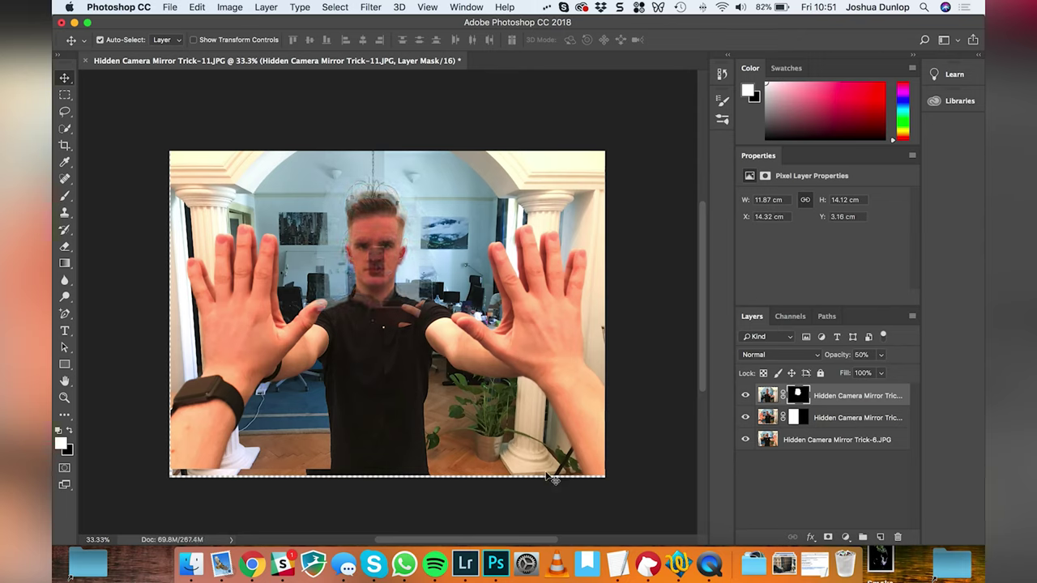
Shift Trick-6 to X 0.46 cm, Y -0.14 cm, show the face layer, and zoom in
click(767, 417)
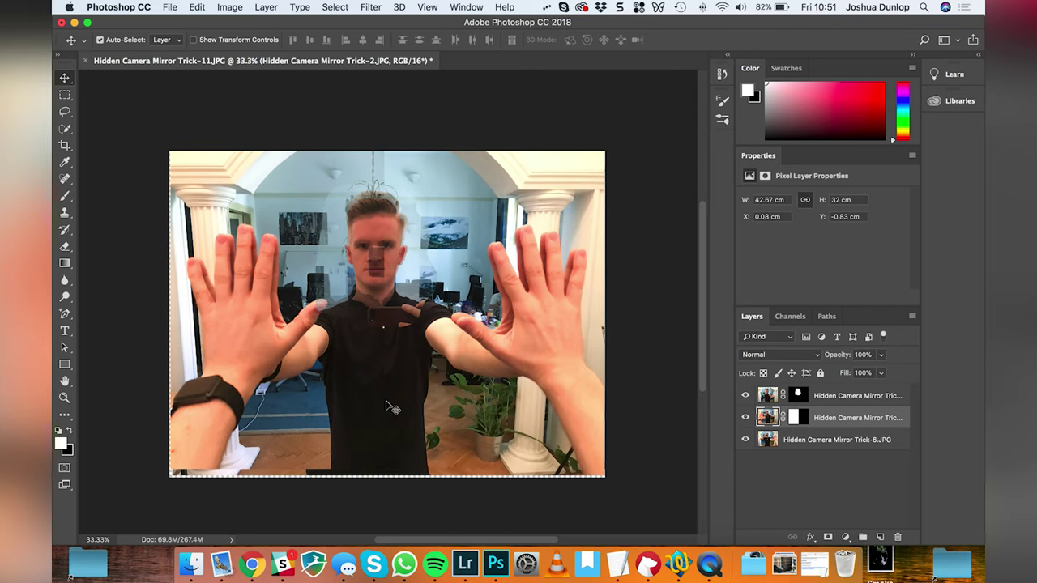
drag(435, 401, 438, 402)
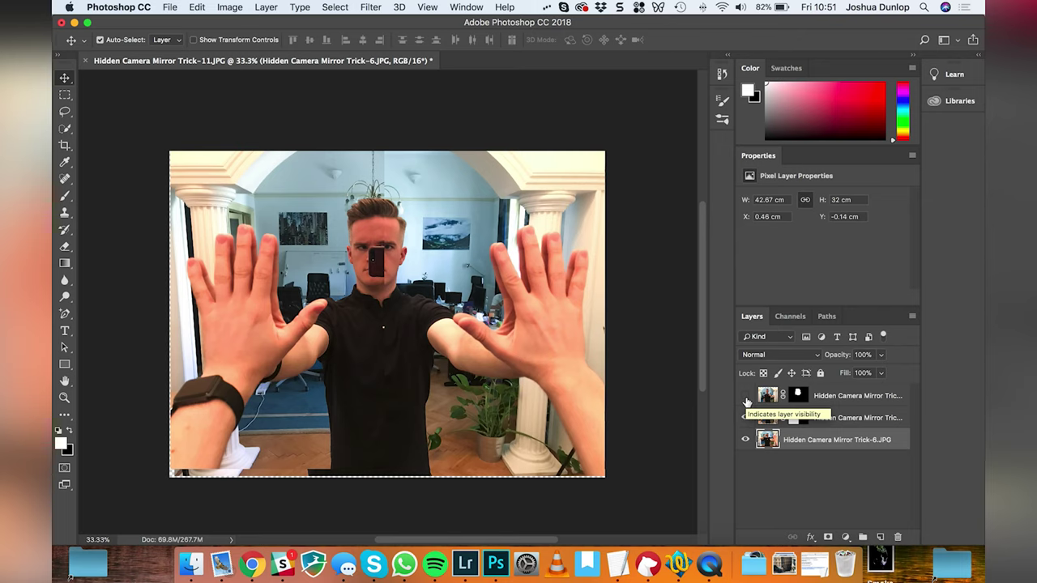
click(746, 398)
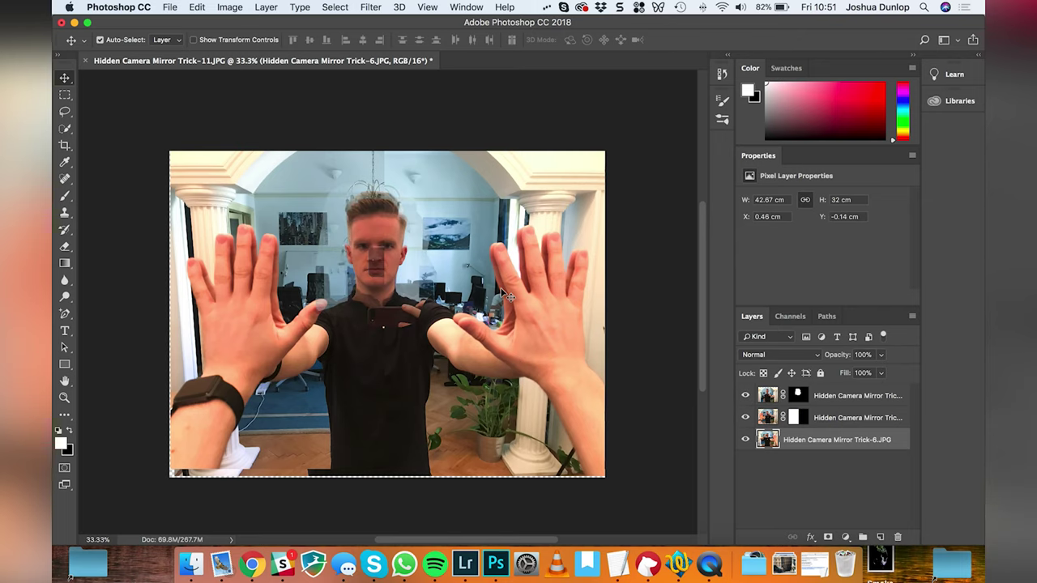
key(z)
click(391, 246)
Zoom to 100% on the face and target the Trick-11 layer mask
click(380, 246)
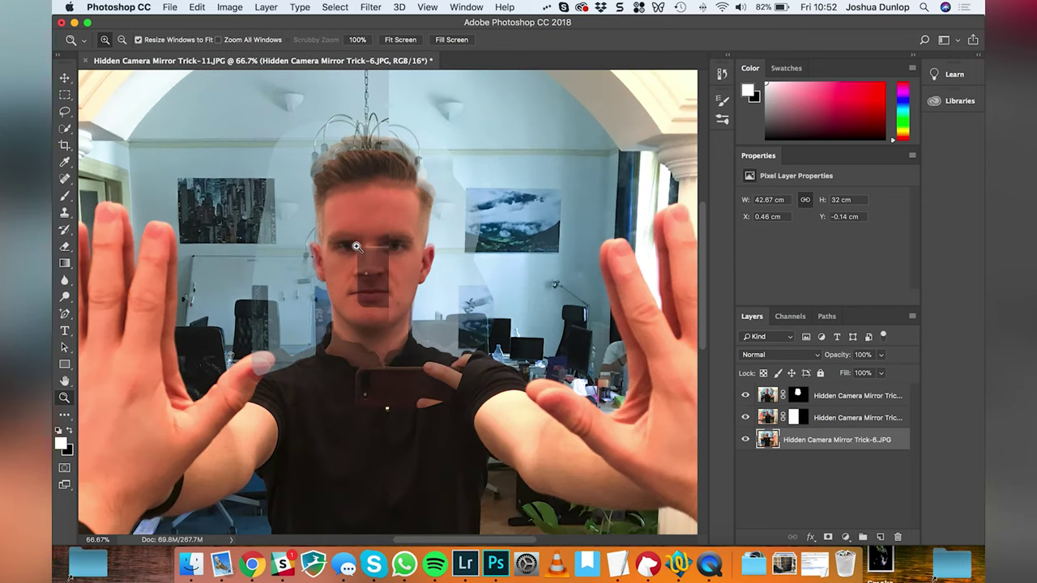
click(357, 247)
click(799, 395)
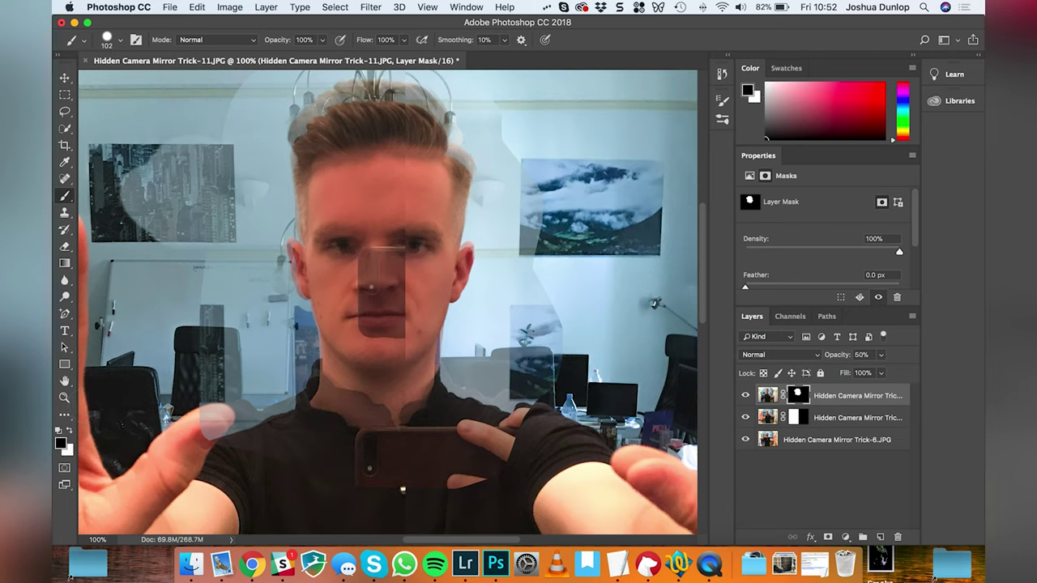
Paint out ghosting over the wall pictures, head edge, fingers and shirt at 80% brush hardness
mouse_move(130, 236)
mouse_down()
mouse_move(154, 162)
mouse_move(114, 210)
mouse_move(214, 227)
mouse_up()
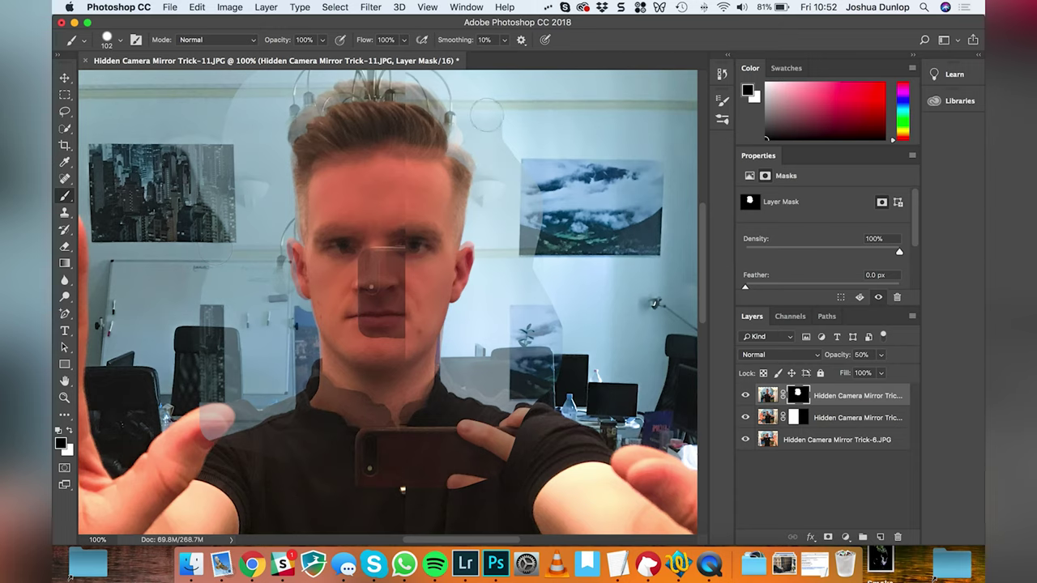
mouse_move(486, 116)
mouse_down()
mouse_move(520, 191)
mouse_move(526, 297)
mouse_move(555, 288)
mouse_move(559, 330)
mouse_move(560, 381)
mouse_move(507, 417)
mouse_move(510, 405)
mouse_move(466, 407)
mouse_move(539, 401)
mouse_move(458, 389)
mouse_move(458, 345)
mouse_move(469, 334)
mouse_move(502, 343)
mouse_move(504, 326)
mouse_move(508, 168)
mouse_move(503, 131)
mouse_move(492, 154)
mouse_move(468, 101)
mouse_up()
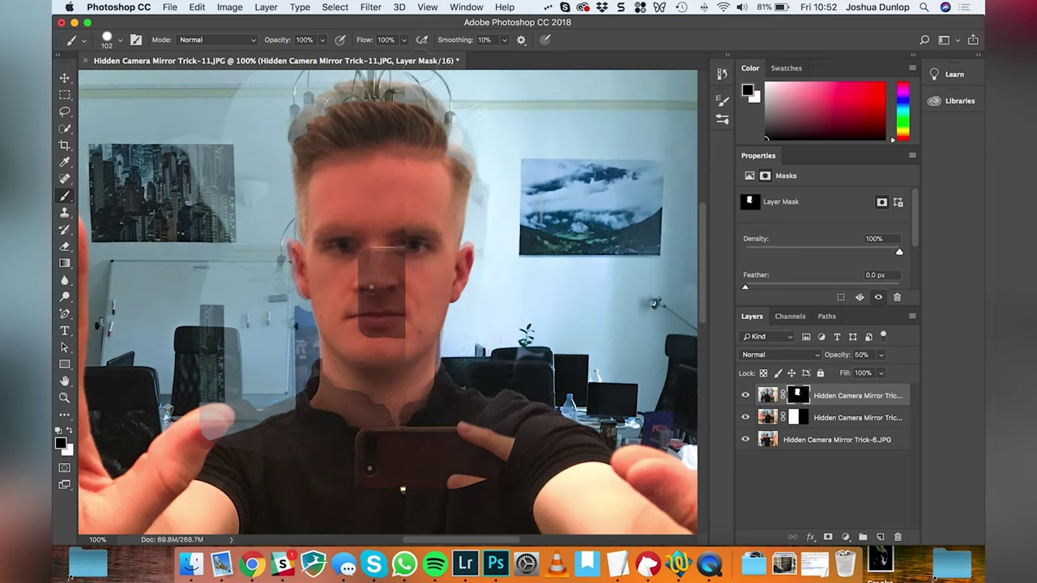
mouse_move(324, 85)
mouse_down()
mouse_move(272, 99)
mouse_move(203, 191)
mouse_move(260, 158)
mouse_up()
click(120, 40)
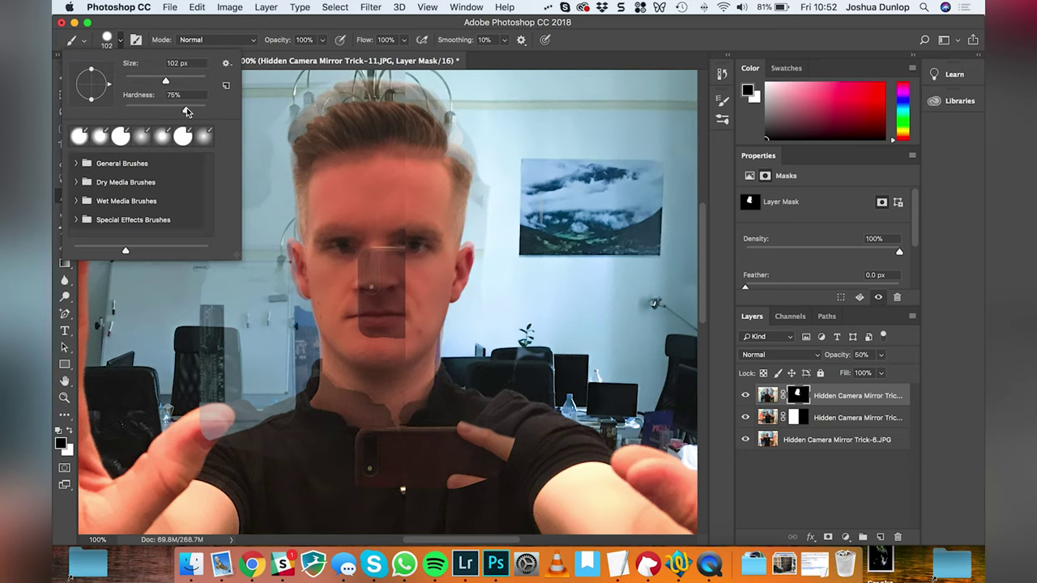
drag(187, 112, 191, 112)
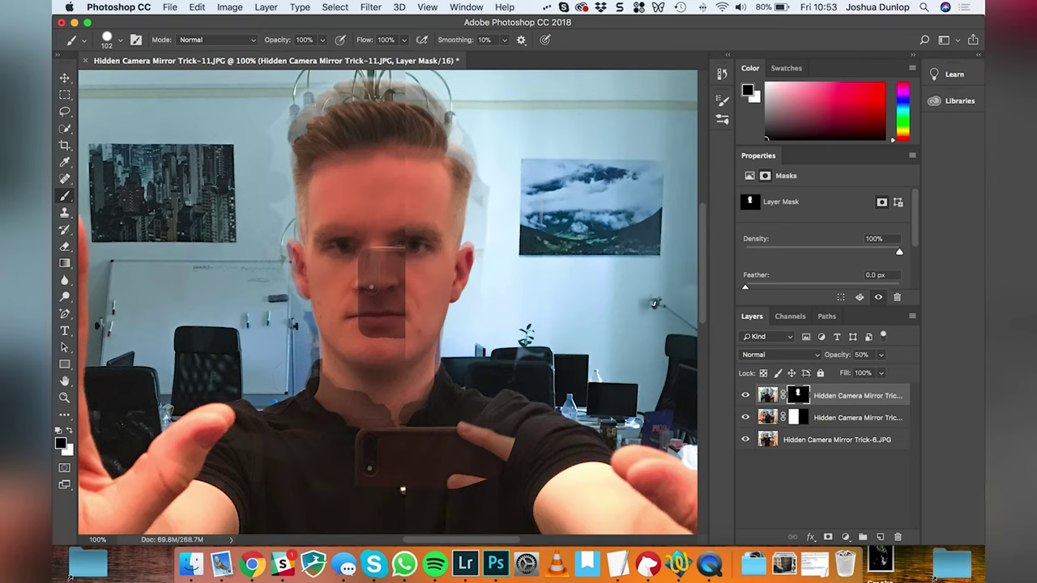
drag(500, 187, 499, 175)
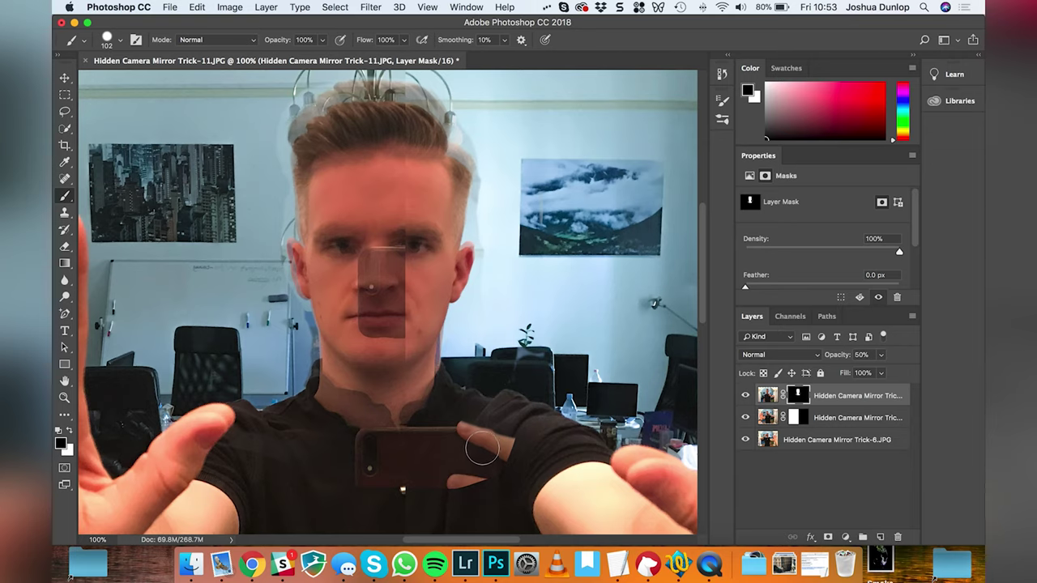
mouse_move(481, 449)
mouse_down()
mouse_move(481, 479)
mouse_move(498, 430)
mouse_move(497, 465)
mouse_move(497, 432)
mouse_move(442, 455)
mouse_move(485, 464)
mouse_move(467, 438)
mouse_move(466, 456)
mouse_move(439, 444)
mouse_move(382, 468)
mouse_up()
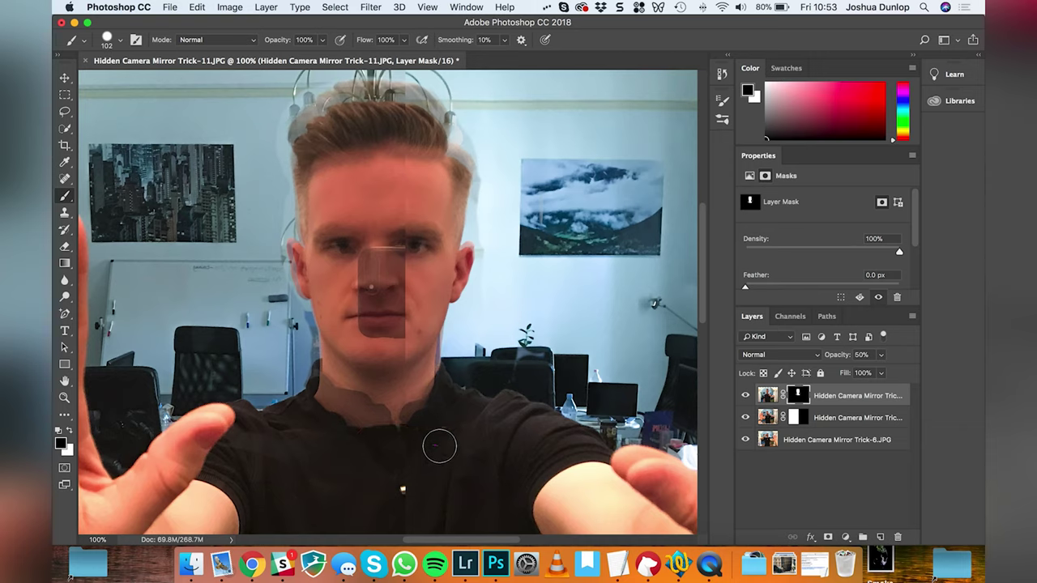
drag(360, 482, 467, 451)
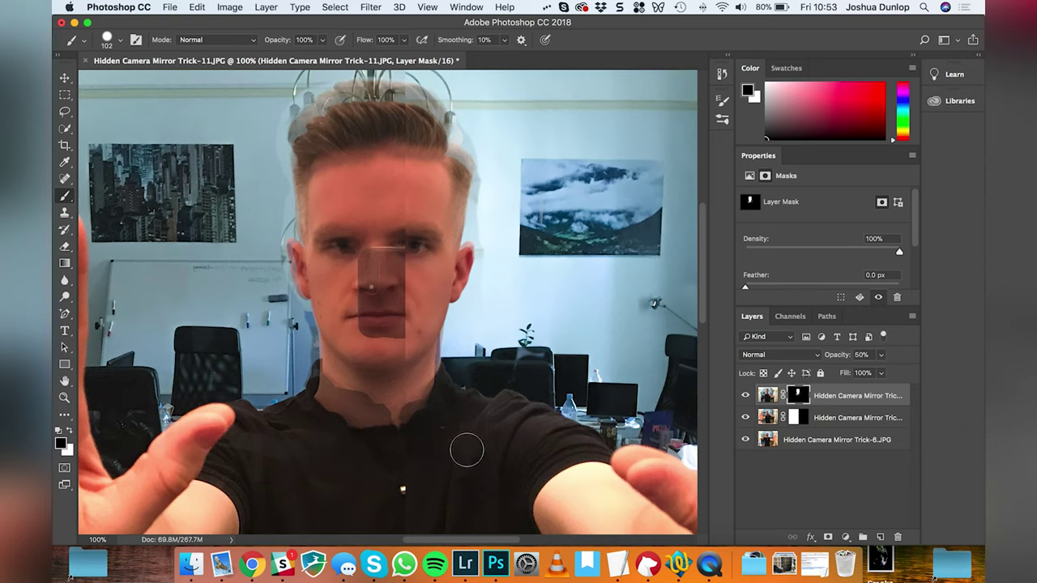
Restore the Trick-11 face layer to 100% opacity
click(765, 396)
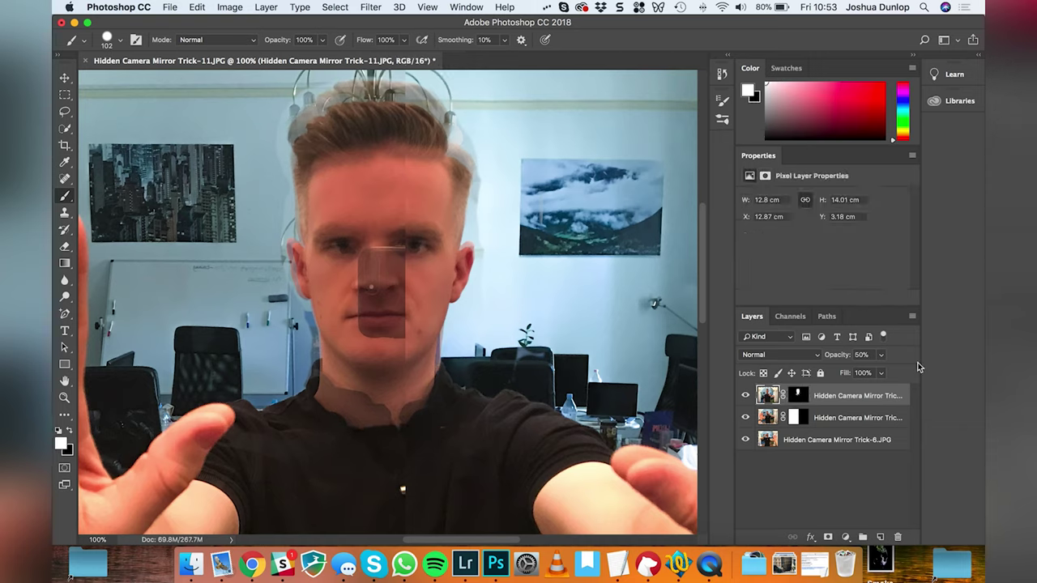
click(881, 356)
drag(881, 374, 971, 385)
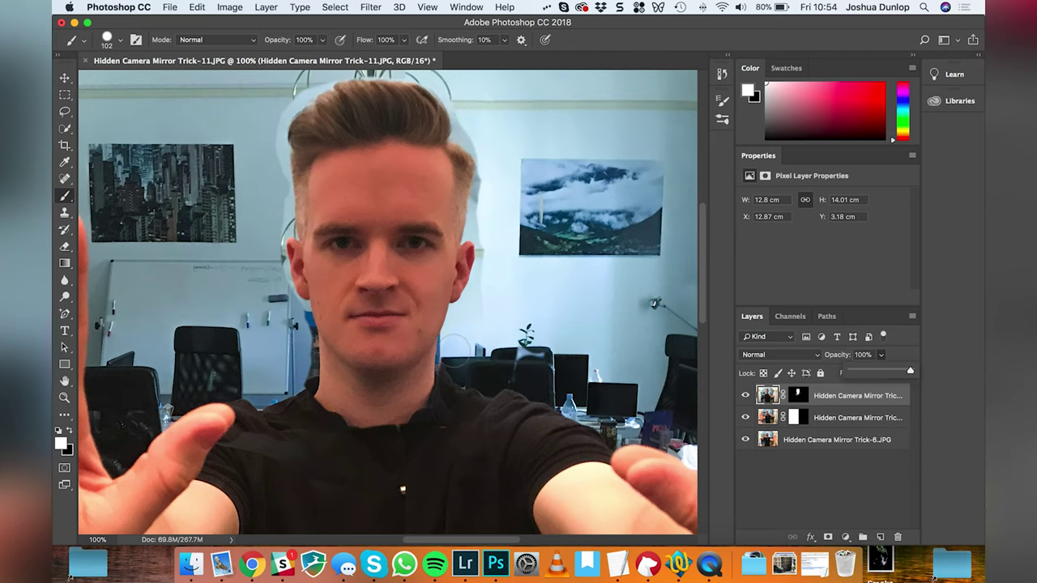
Zoom to 200% near the thumb and mask away the seam across the shirt
key(z)
click(266, 450)
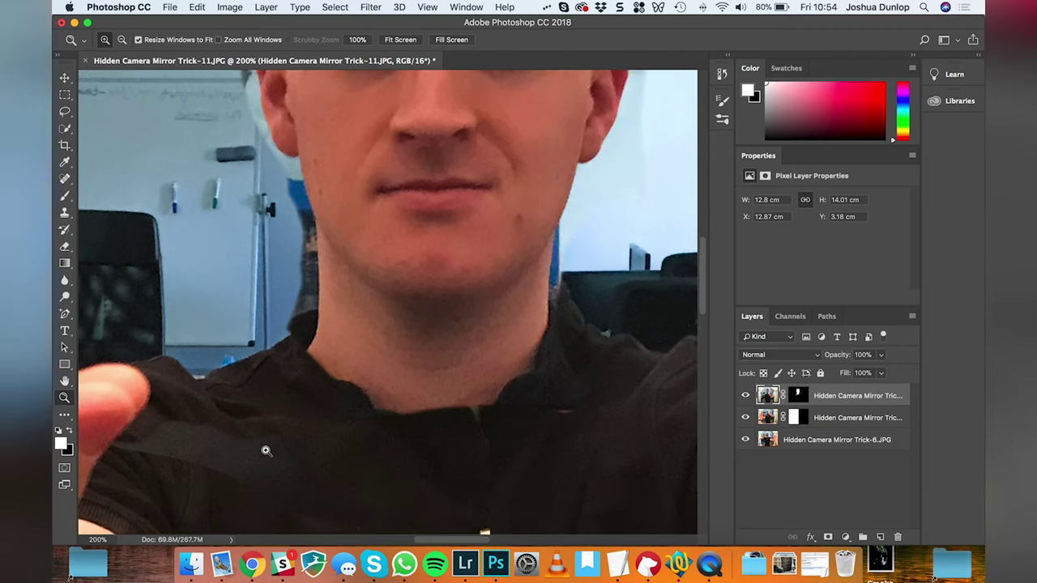
key(b)
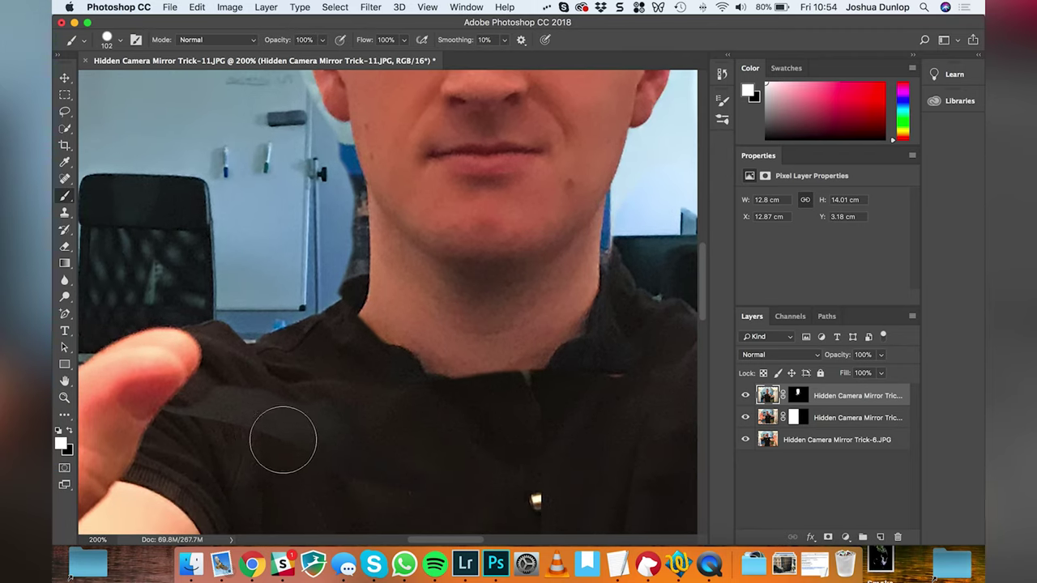
drag(197, 408, 177, 397)
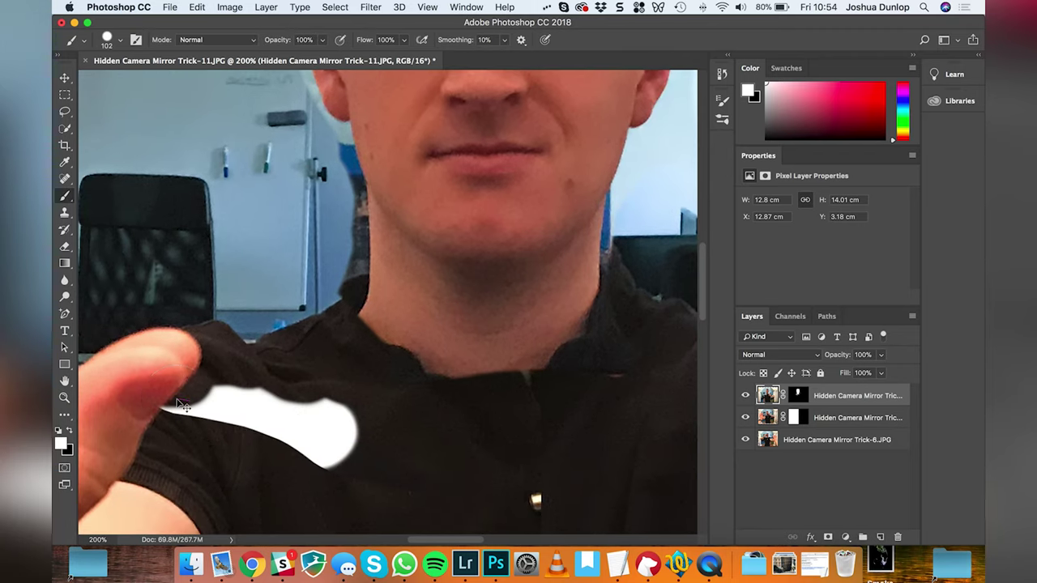
click(798, 395)
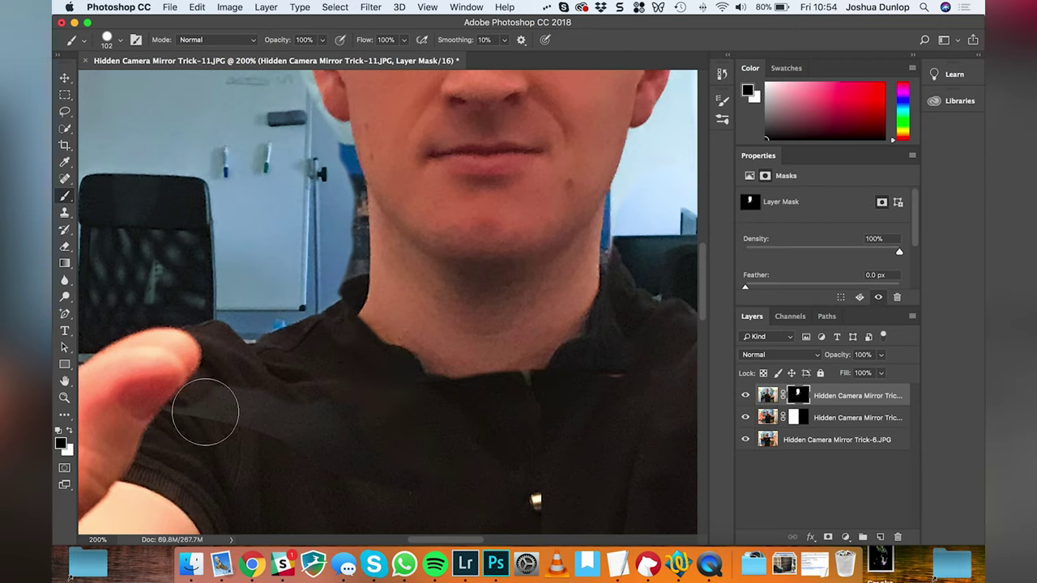
mouse_move(167, 413)
mouse_down()
mouse_move(304, 438)
mouse_move(274, 411)
mouse_move(364, 454)
mouse_move(418, 464)
mouse_move(422, 451)
mouse_move(394, 420)
mouse_move(358, 411)
mouse_move(486, 453)
mouse_move(567, 416)
mouse_move(518, 409)
mouse_move(611, 388)
mouse_move(586, 396)
mouse_move(690, 312)
mouse_move(632, 313)
mouse_move(635, 271)
mouse_move(642, 310)
mouse_move(657, 203)
mouse_up()
Alternate black and white on the mask to clean the edges along the jaw and right neck
key(x)
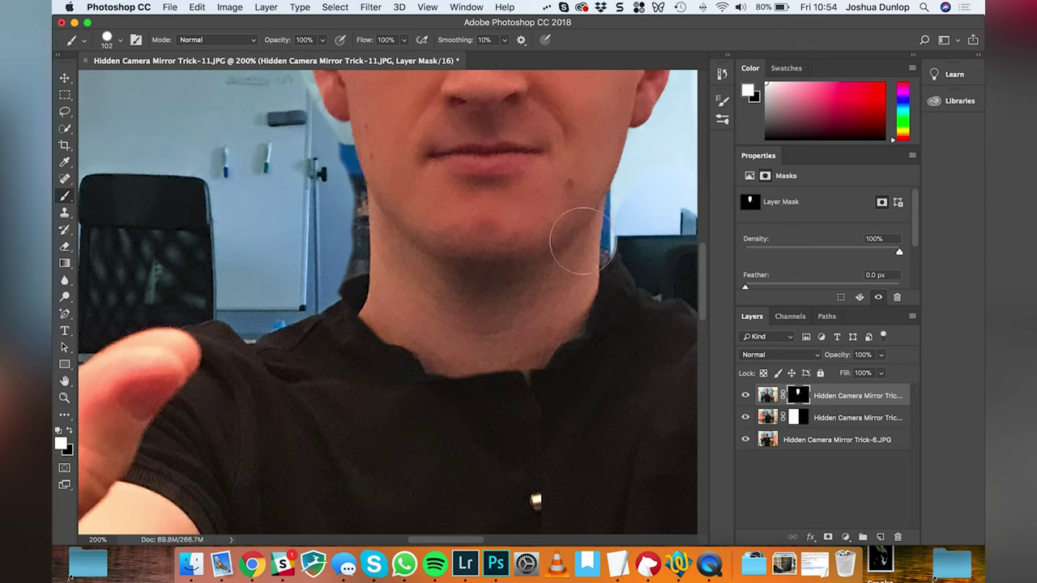
key(x)
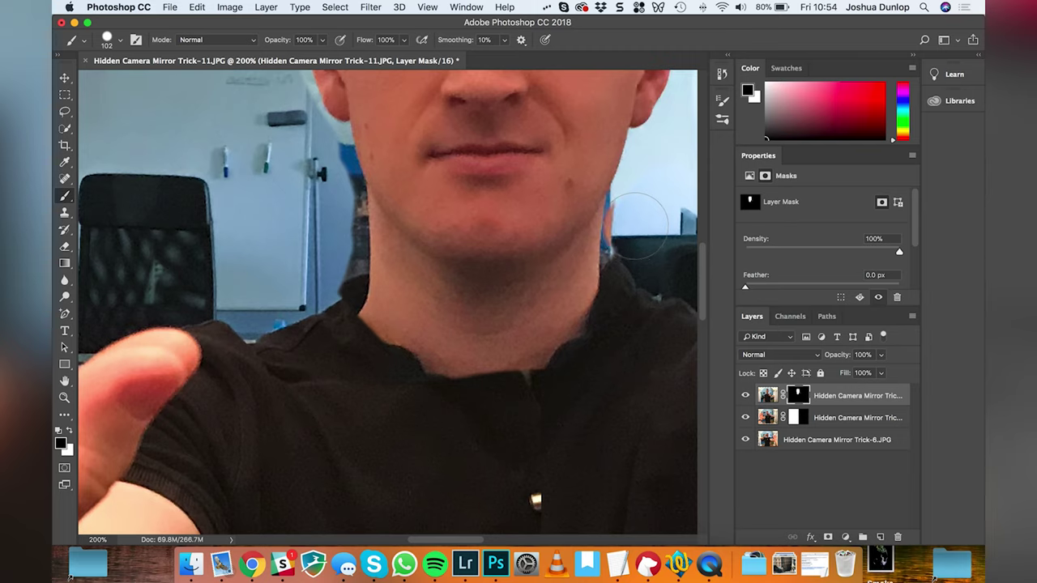
mouse_move(641, 209)
mouse_down()
mouse_move(627, 224)
mouse_move(644, 188)
mouse_up()
key(x)
key(x)
mouse_move(577, 221)
mouse_down()
mouse_move(585, 178)
mouse_move(579, 235)
mouse_up()
key(x)
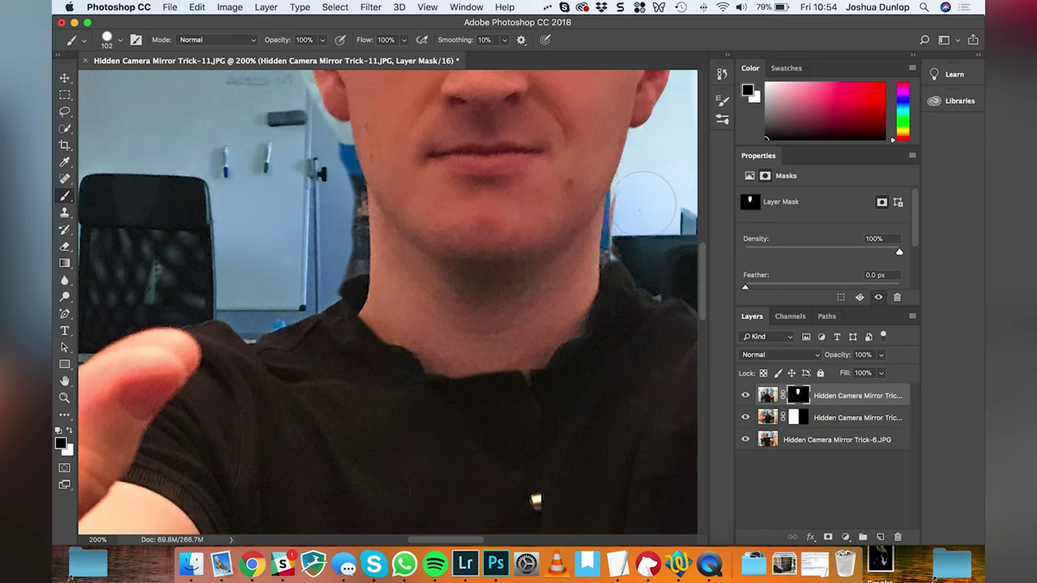
key(x)
mouse_move(643, 202)
mouse_down()
mouse_move(642, 217)
mouse_move(660, 230)
mouse_up()
key(x)
key(x)
Reveal the collar and background beside the left neck, touching up the neckline mask
key(x)
drag(356, 267, 361, 212)
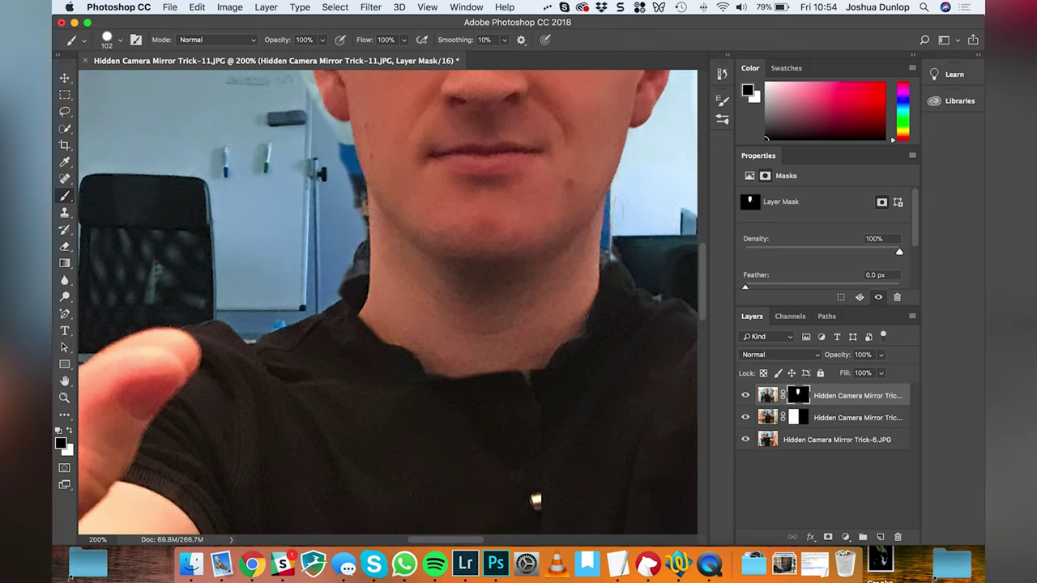
mouse_move(336, 324)
mouse_down()
mouse_move(404, 374)
mouse_move(378, 308)
mouse_move(611, 379)
mouse_move(559, 374)
mouse_move(539, 357)
mouse_up()
key(x)
mouse_move(405, 242)
mouse_down()
mouse_move(491, 281)
mouse_move(555, 278)
mouse_up()
key(x)
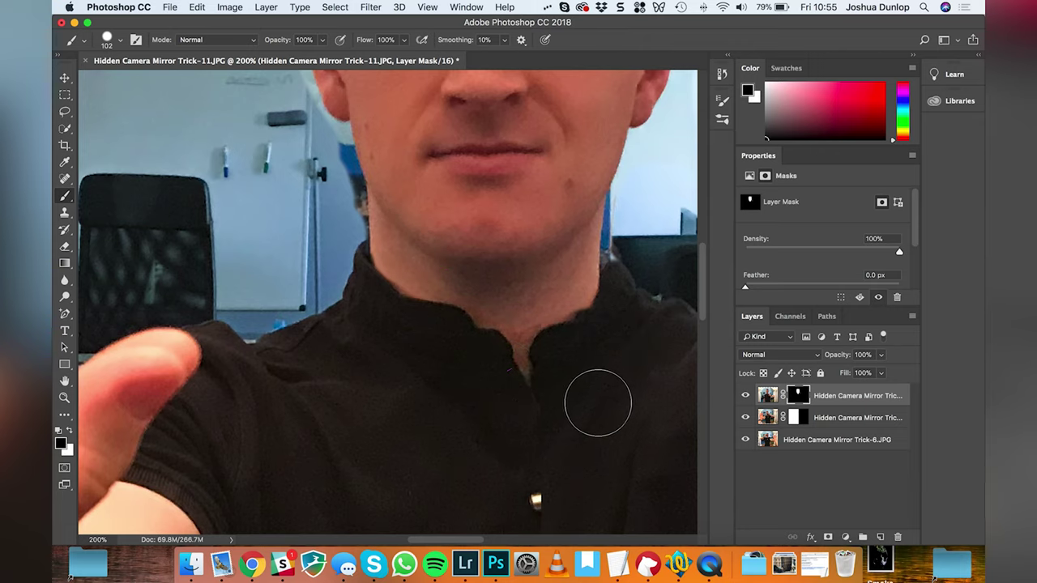
scroll(559, 358, up, 3)
scroll(558, 358, up, 1)
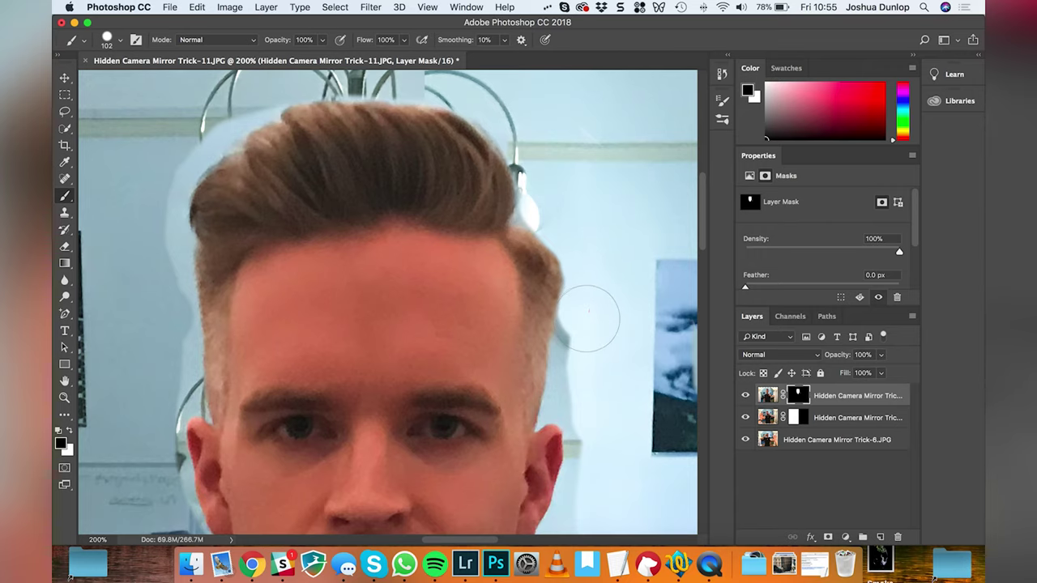
Paint black on the Trick-11 mask along the hair edge beside the right ear
drag(589, 317, 585, 335)
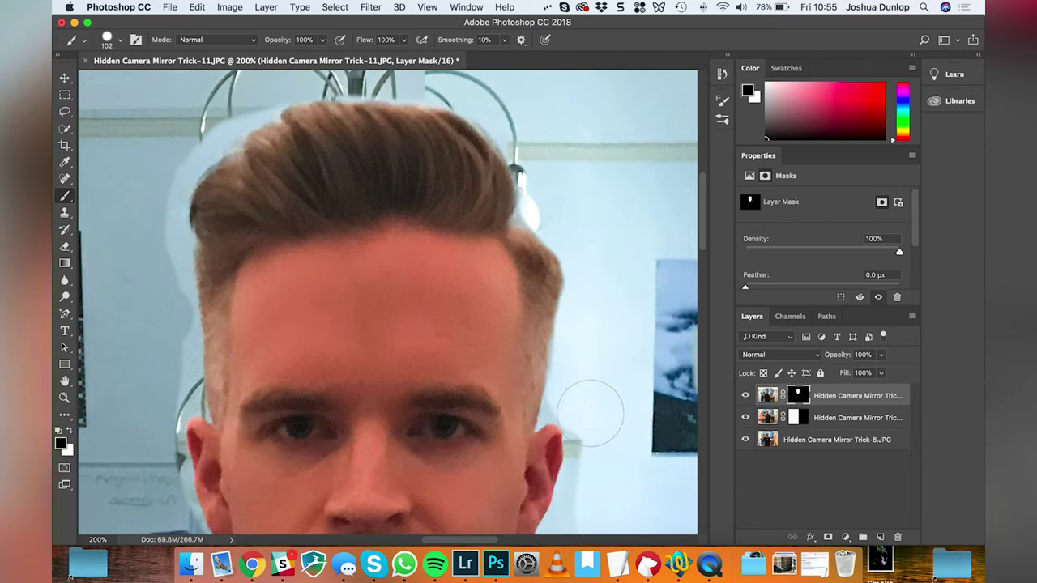
scroll(582, 403, down, 5)
scroll(581, 404, down, 6)
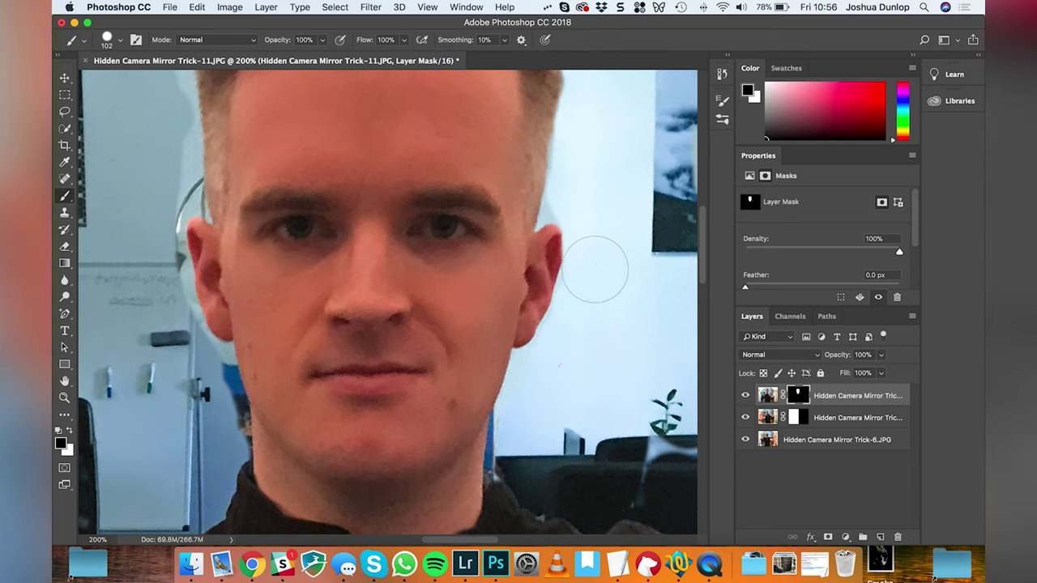
Zoom to 400% on the ear, shrink the brush to 8 px, and mask the halo along the hair above the ear
key(z)
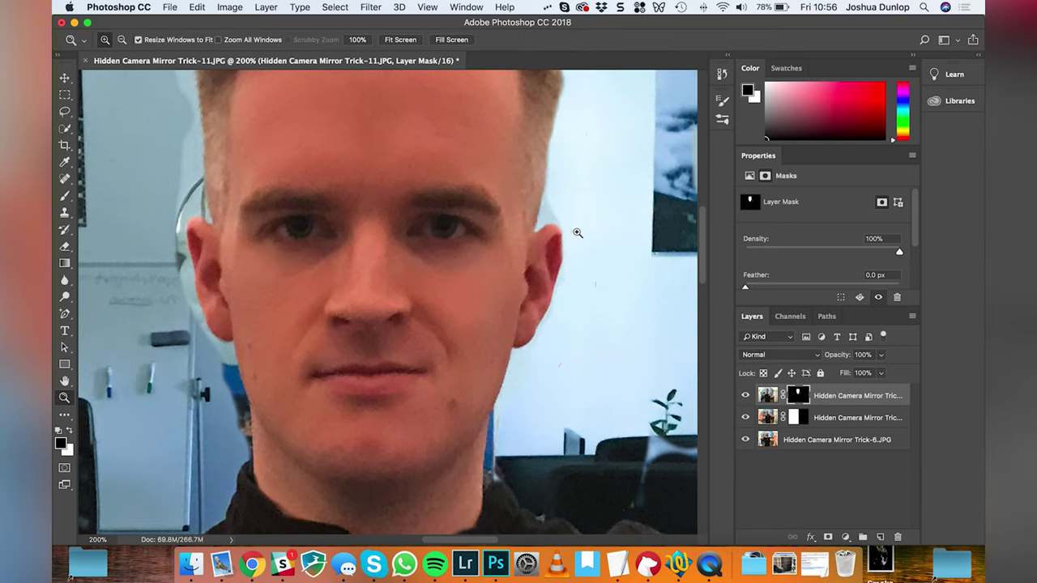
click(559, 218)
key(b)
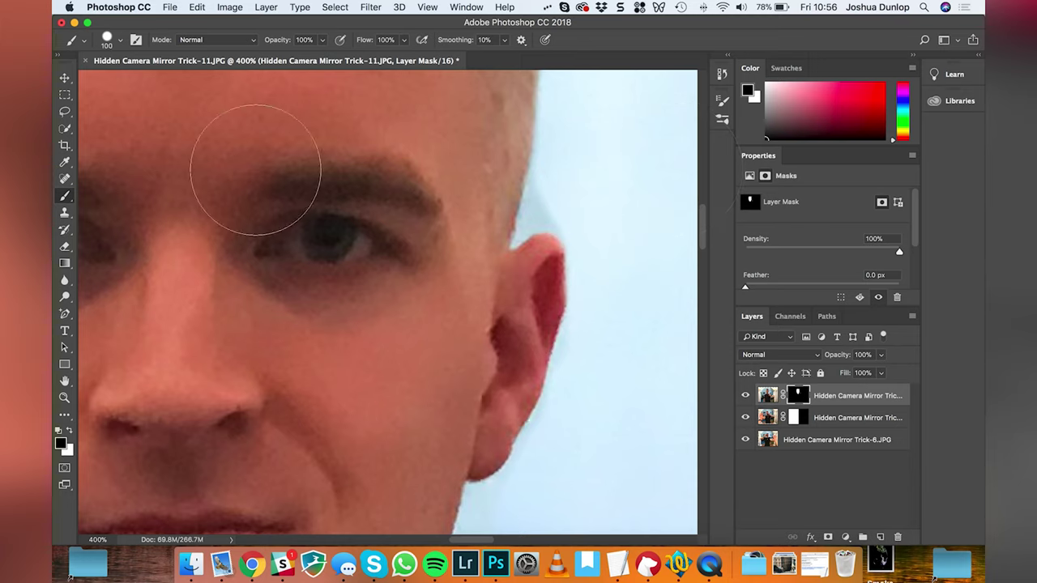
key(bracketleft)
key(bracketleft)
key(bracketleft)
key(bracketleft)
key(bracketleft)
key(bracketleft)
key(bracketleft)
key(bracketleft)
key(bracketleft)
key(bracketleft)
key(bracketleft)
key(bracketleft)
key(bracketleft)
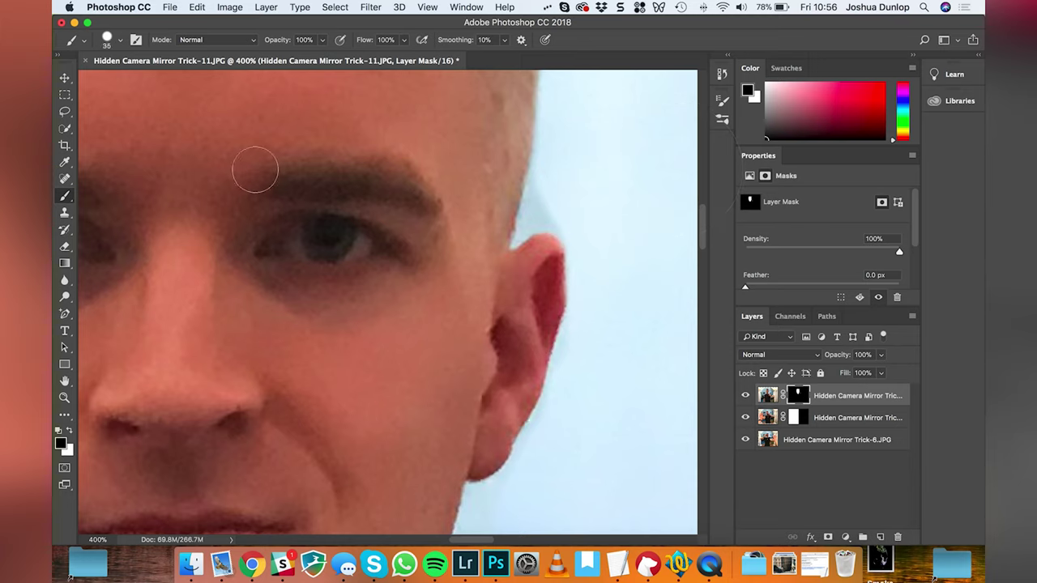
key(bracketleft)
key(bracketleft)
key(bracketleft)
key(bracketleft)
mouse_move(518, 242)
mouse_down()
mouse_move(537, 173)
mouse_move(527, 228)
mouse_move(565, 233)
mouse_up()
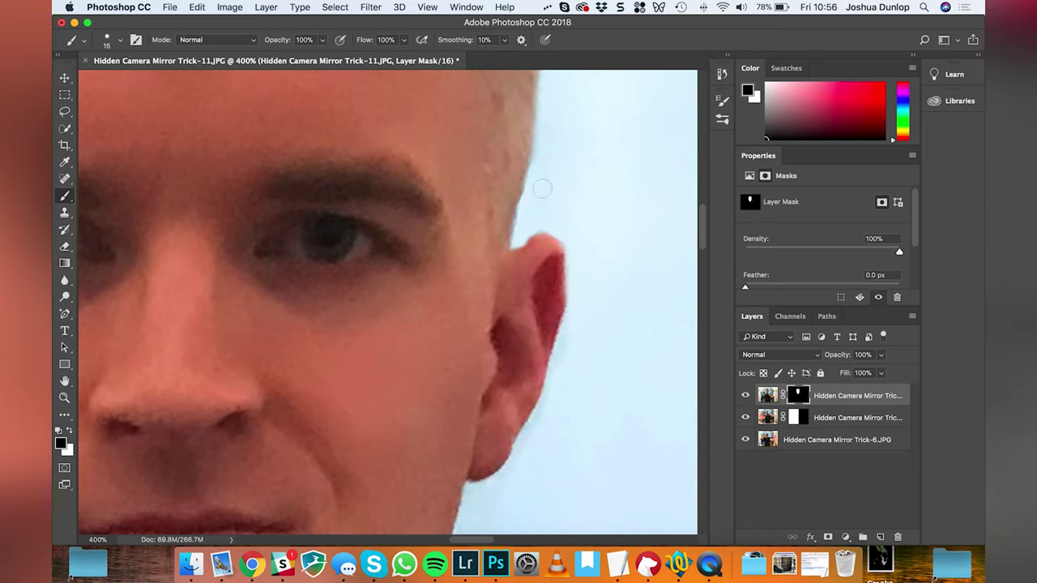
scroll(537, 182, up, 10)
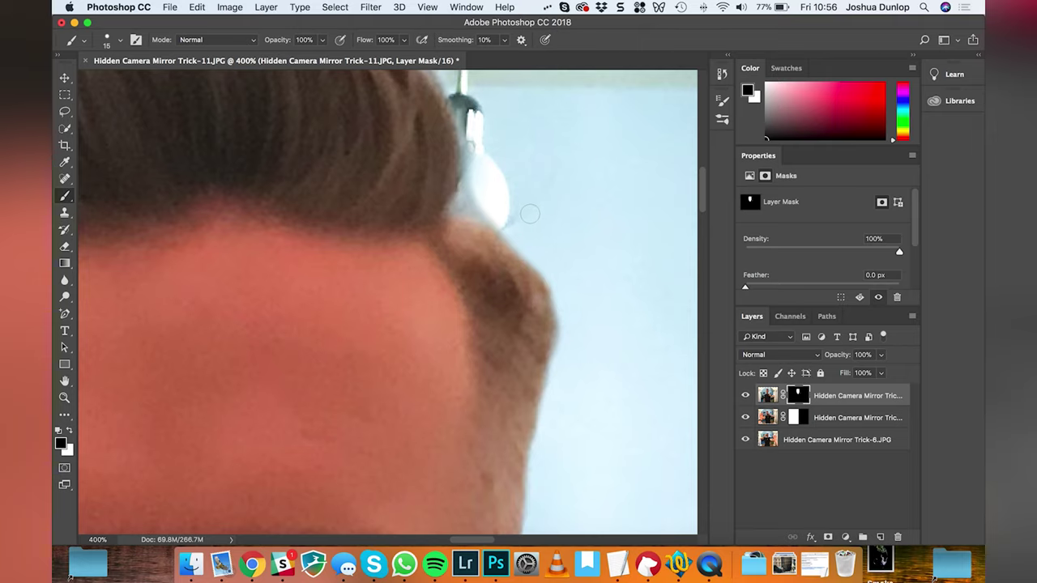
mouse_move(529, 213)
mouse_down()
mouse_move(518, 227)
mouse_move(460, 209)
mouse_move(467, 192)
mouse_move(462, 202)
mouse_up()
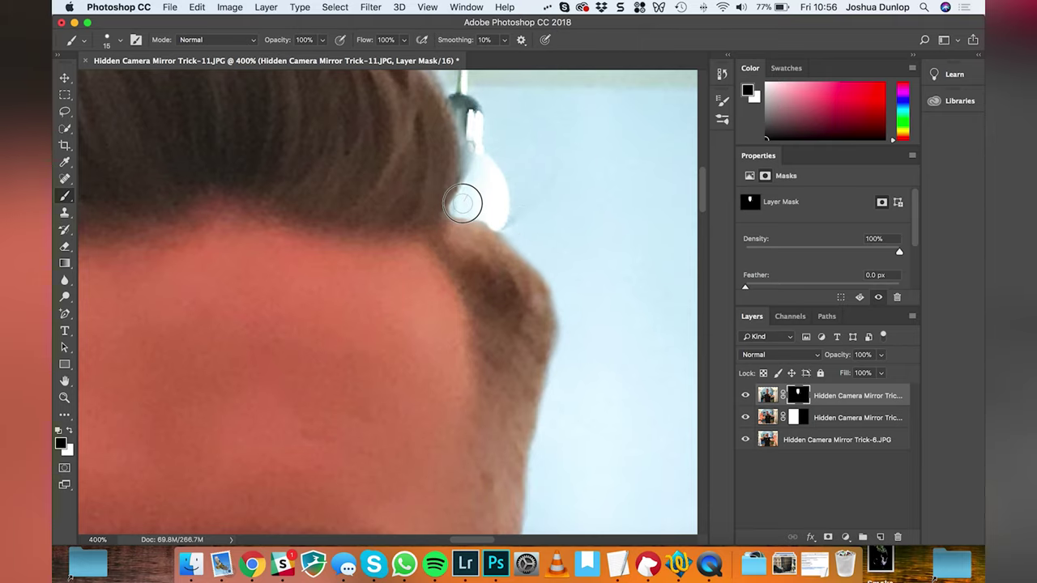
Mask the left hair edge and the light halo down the hair, and clean up around the ear lobe
scroll(498, 202, up, 3)
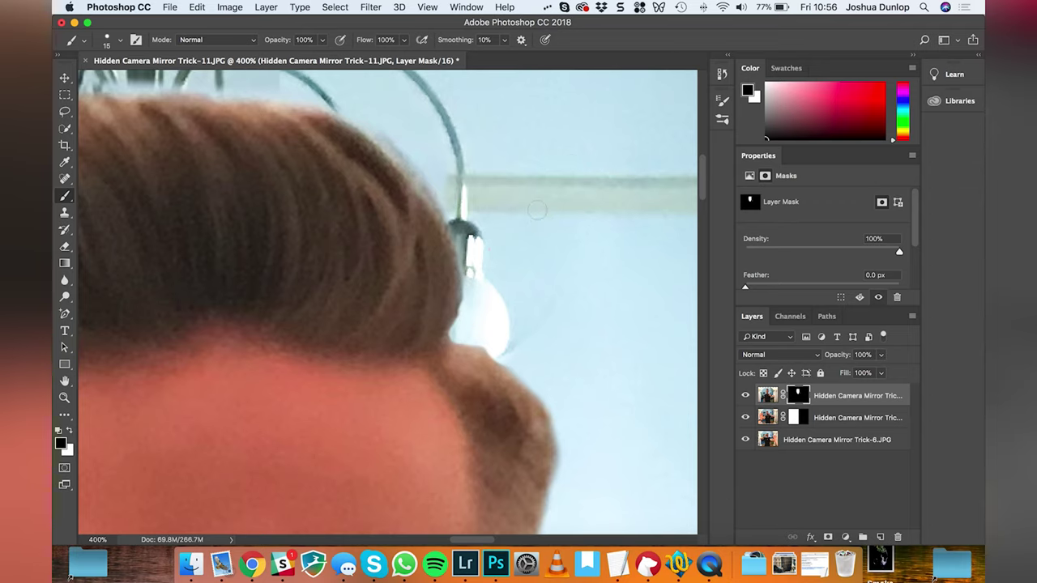
scroll(616, 162, up, 3)
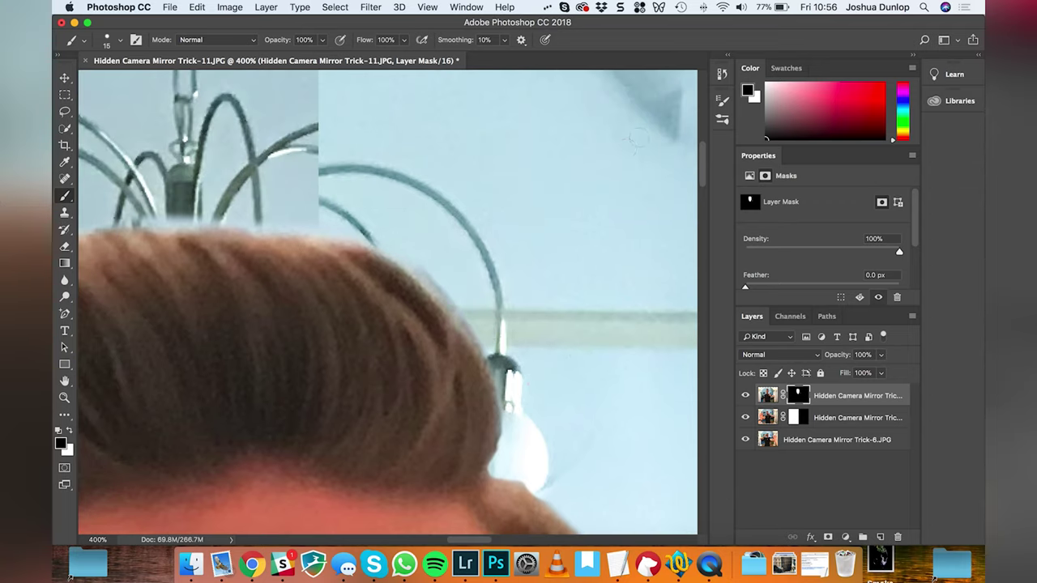
scroll(458, 242, left, 3)
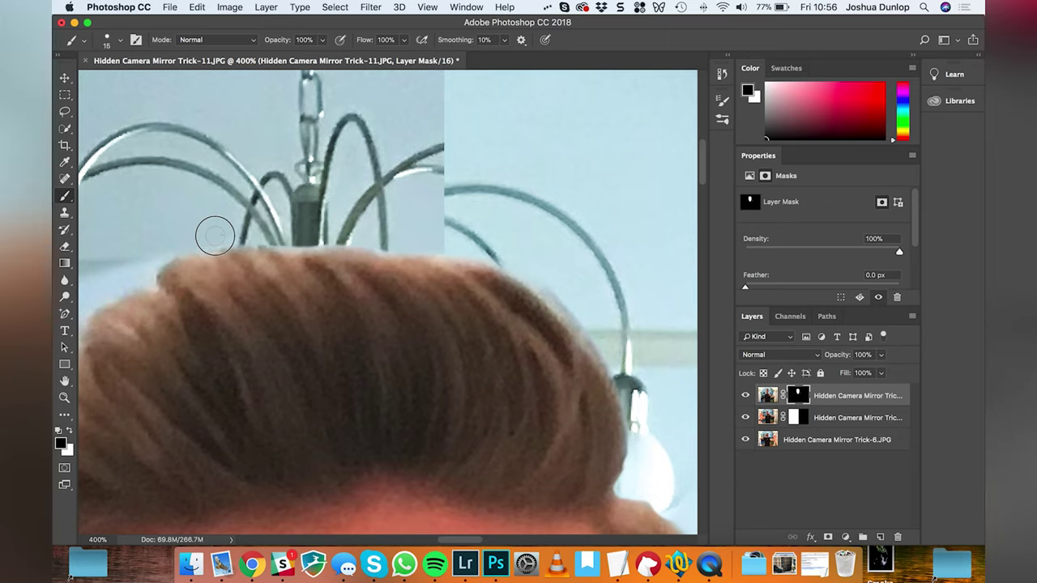
scroll(148, 265, left, 6)
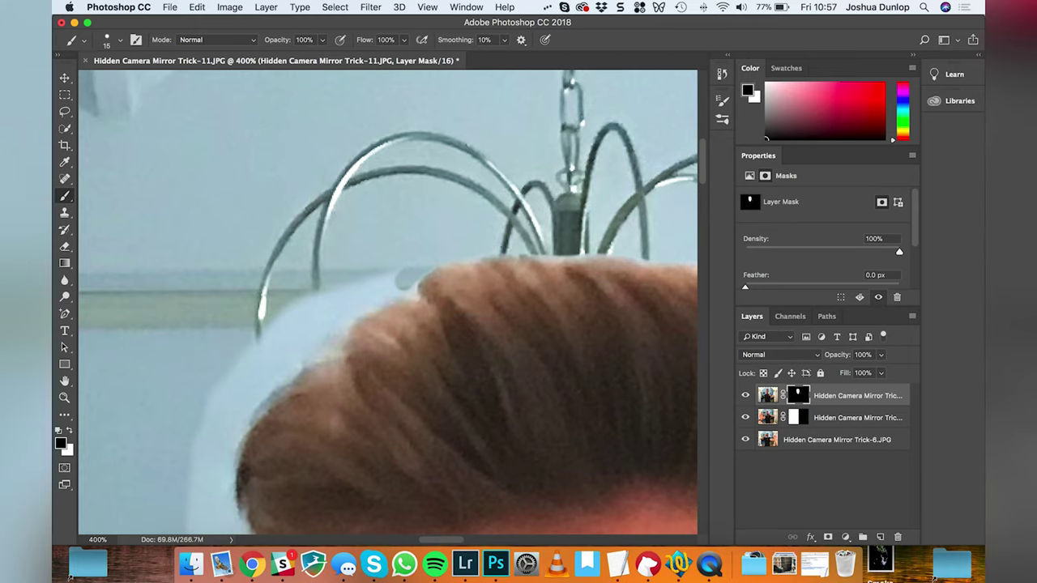
scroll(289, 231, down, 5)
mouse_move(255, 332)
mouse_down()
mouse_move(264, 226)
mouse_move(287, 181)
mouse_move(277, 214)
mouse_move(305, 158)
mouse_move(321, 148)
mouse_move(289, 196)
mouse_move(346, 125)
mouse_move(277, 212)
mouse_move(390, 96)
mouse_move(437, 84)
mouse_move(302, 153)
mouse_move(214, 267)
mouse_move(225, 224)
mouse_move(237, 281)
mouse_move(224, 334)
mouse_move(256, 341)
mouse_up()
scroll(419, 257, up, 5)
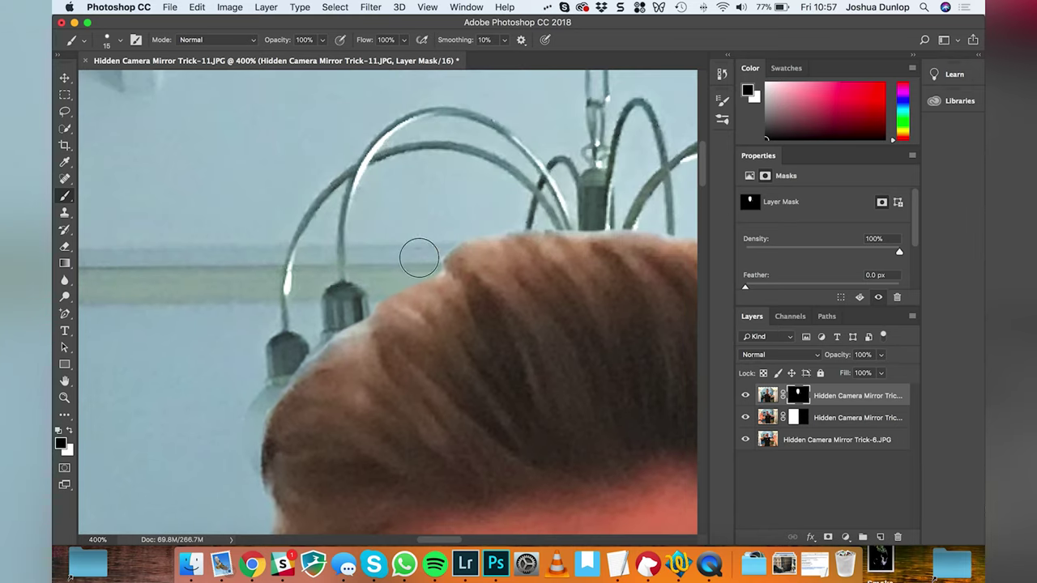
drag(563, 234, 679, 234)
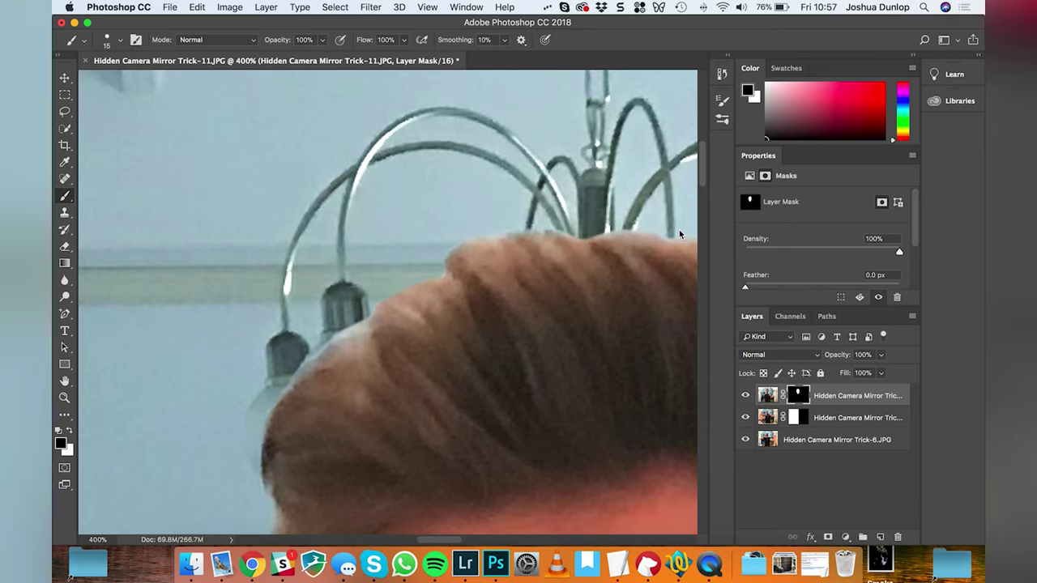
scroll(219, 203, down, 8)
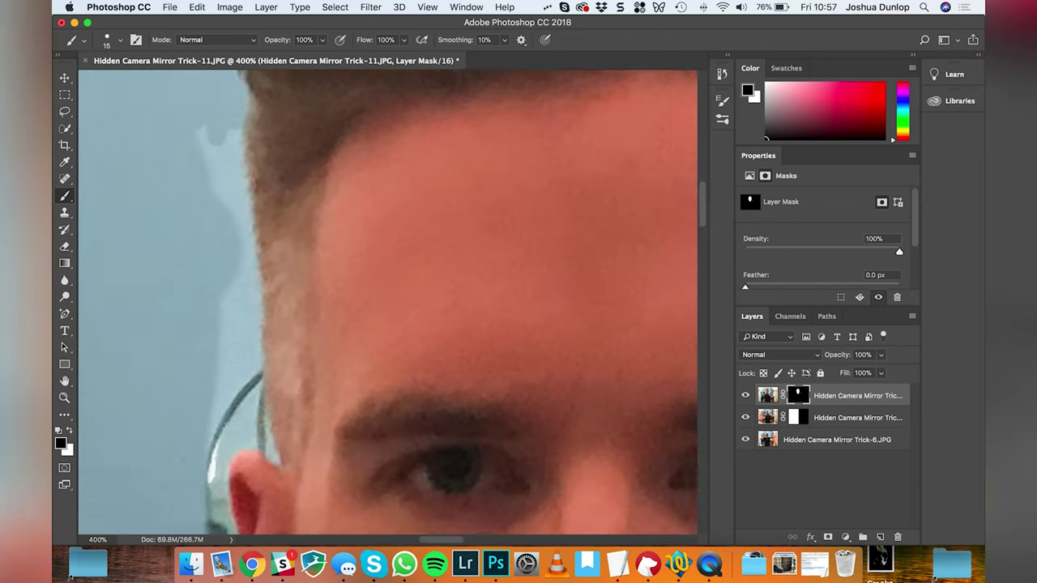
mouse_move(219, 202)
mouse_down()
mouse_move(252, 217)
mouse_move(275, 380)
mouse_move(240, 408)
mouse_up()
scroll(241, 408, down, 9)
mouse_move(375, 453)
mouse_down()
mouse_move(409, 421)
mouse_move(328, 328)
mouse_move(293, 215)
mouse_up()
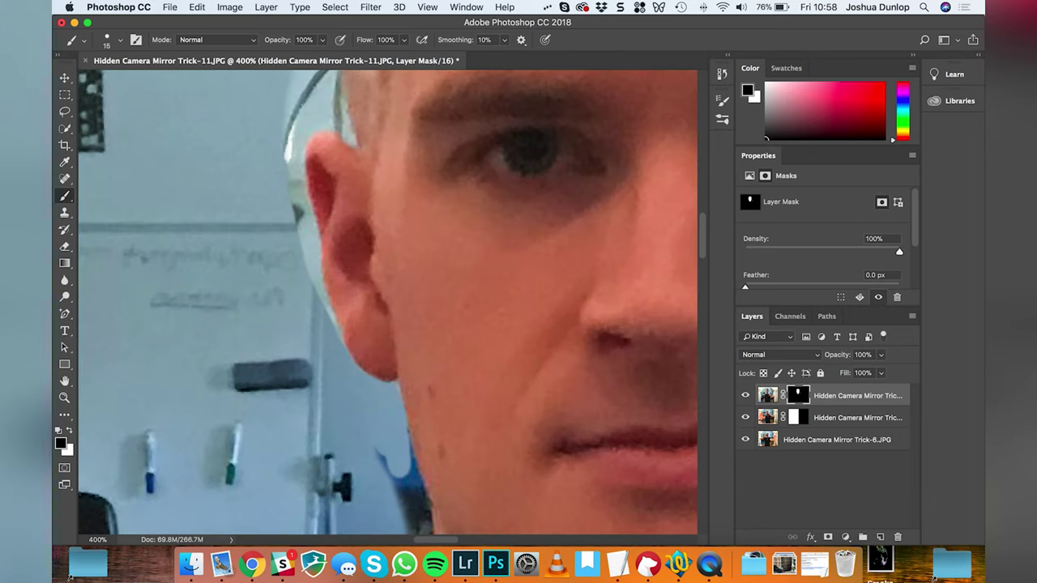
mouse_move(326, 328)
mouse_down()
mouse_move(293, 189)
mouse_move(297, 232)
mouse_move(296, 131)
mouse_move(327, 159)
mouse_move(314, 212)
mouse_up()
Paint out the halo above the ear and the blue fringe along the jawline
scroll(292, 128, up, 3)
scroll(314, 213, up, 3)
mouse_move(321, 325)
mouse_down()
mouse_move(344, 337)
mouse_move(327, 245)
mouse_up()
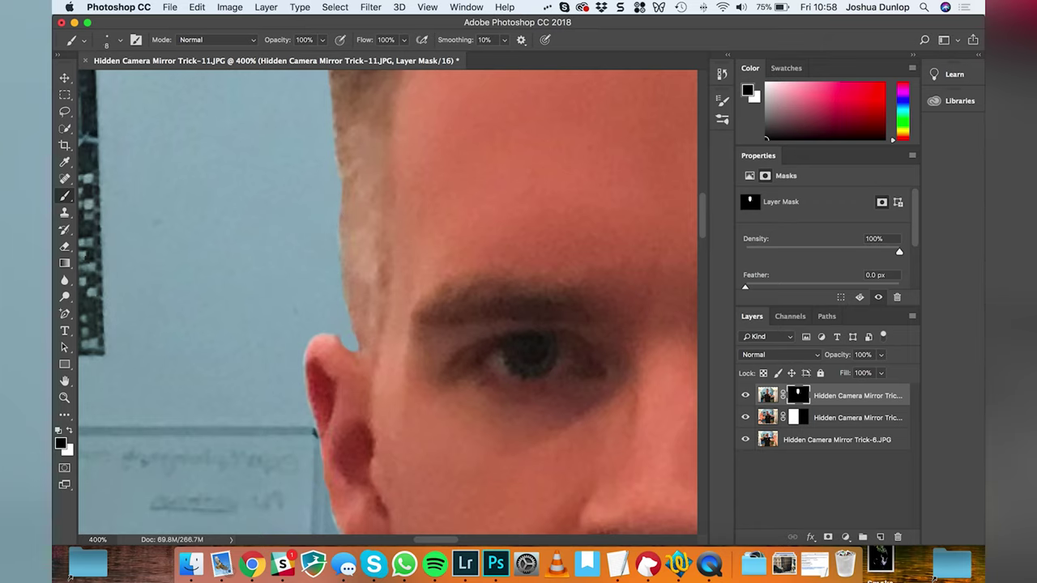
scroll(348, 334, down, 10)
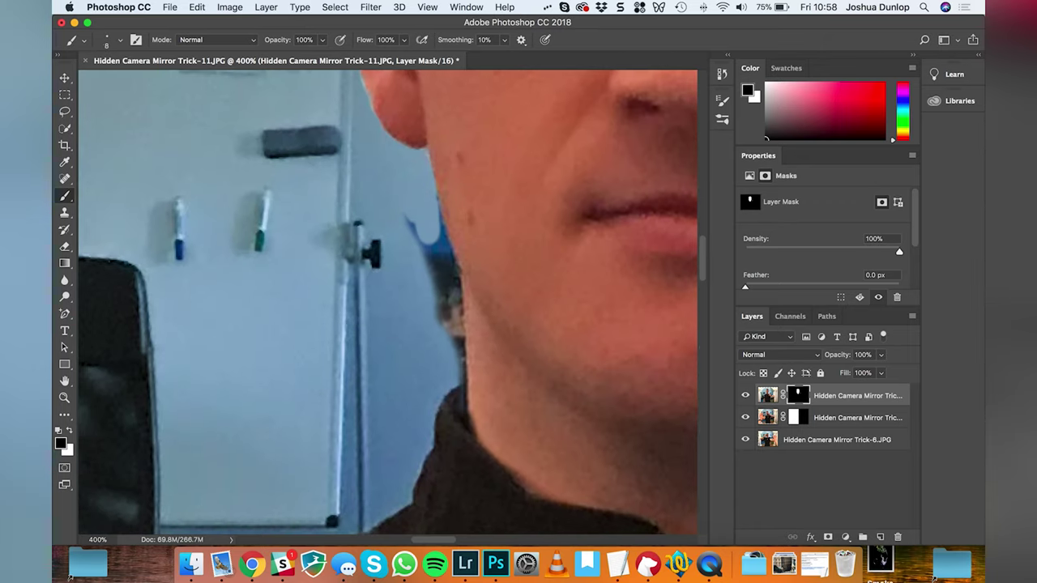
mouse_move(433, 206)
mouse_down()
mouse_move(417, 250)
mouse_move(461, 360)
mouse_move(448, 281)
mouse_move(464, 351)
mouse_move(444, 342)
mouse_move(438, 221)
mouse_move(454, 289)
mouse_up()
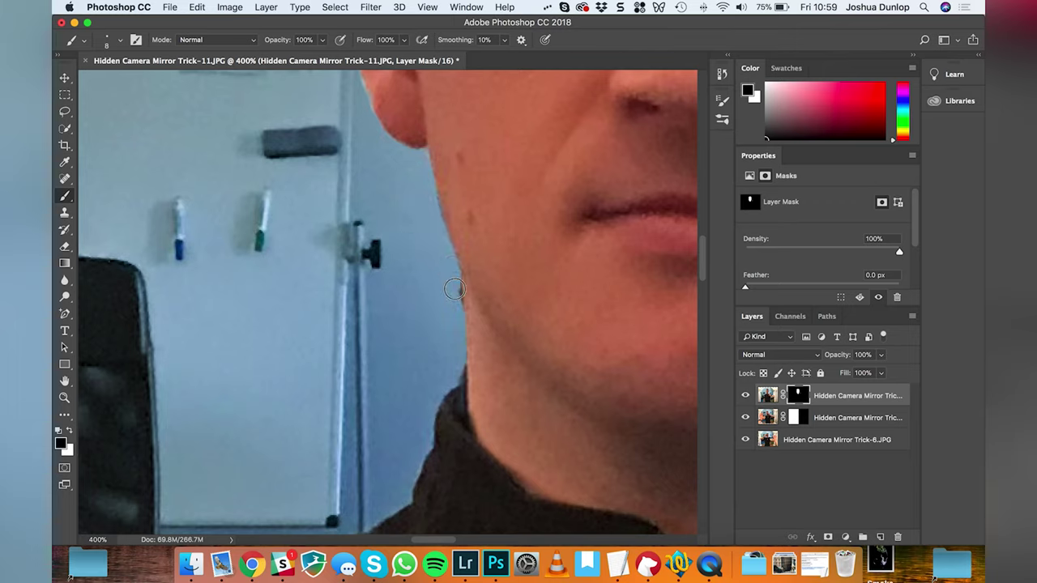
scroll(457, 304, down, 3)
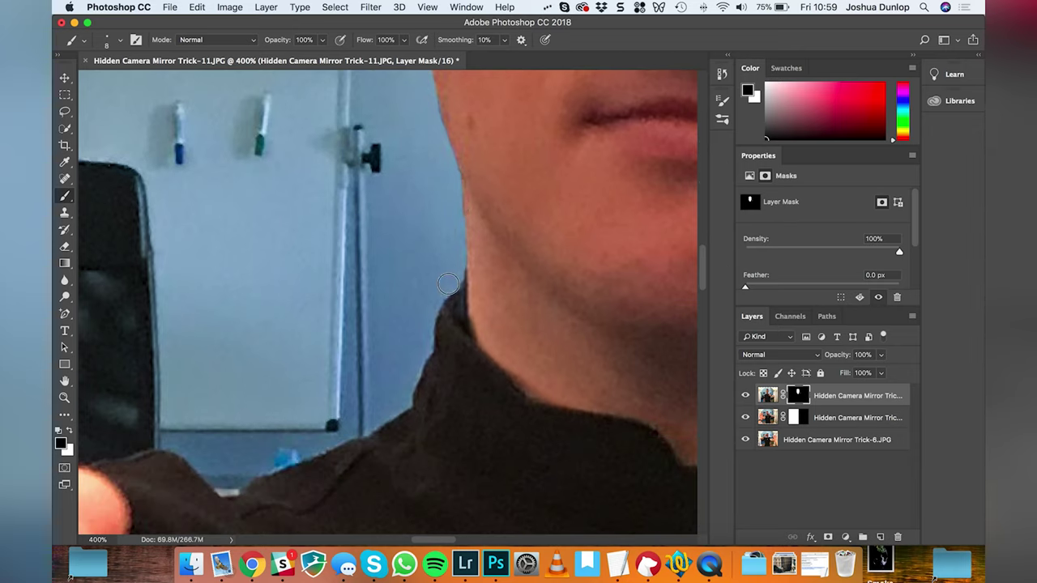
scroll(345, 157, down, 5)
scroll(347, 130, up, 5)
Zoom out to 66.7% to view the whole composite, then select the second photo's layer
key(z)
alt+click(351, 121)
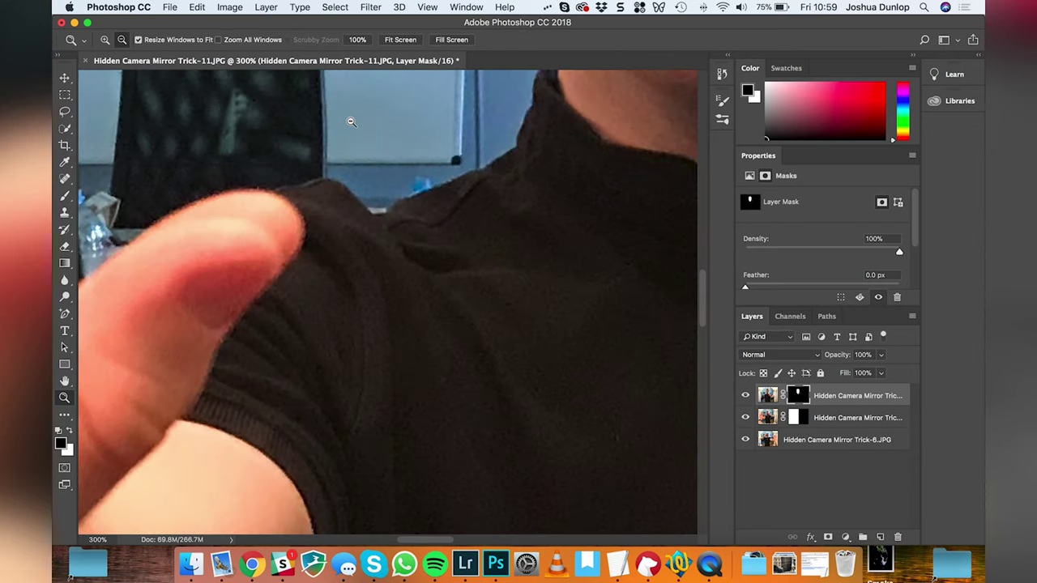
alt+click(351, 121)
alt+click(352, 122)
alt+click(356, 126)
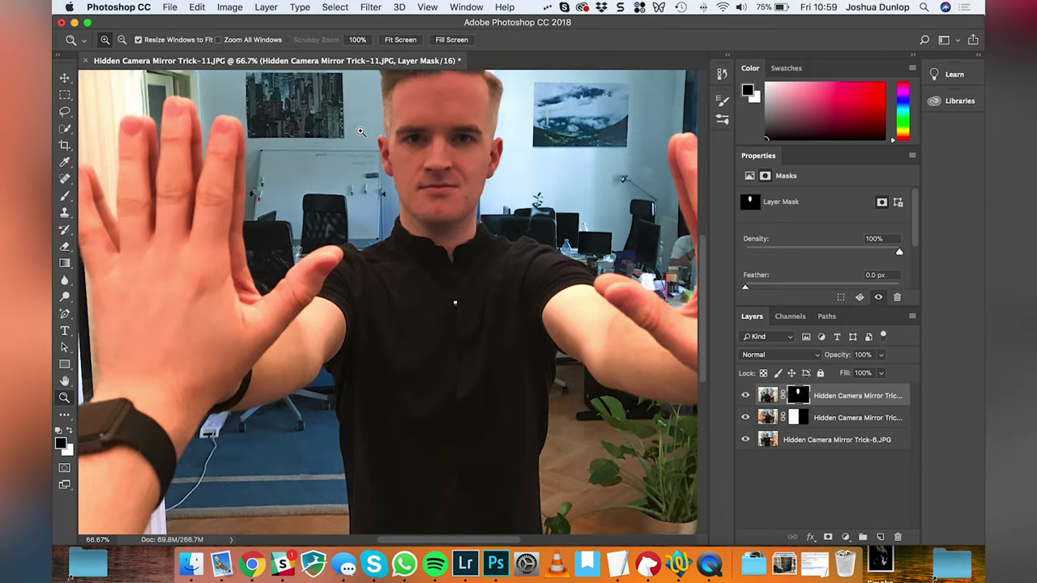
scroll(361, 132, up, 3)
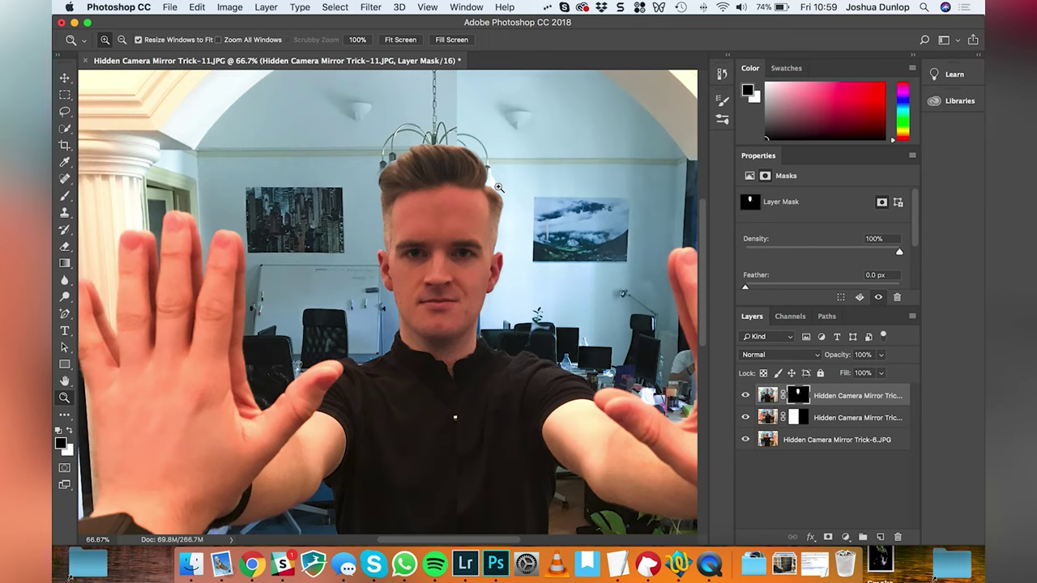
scroll(498, 187, down, 6)
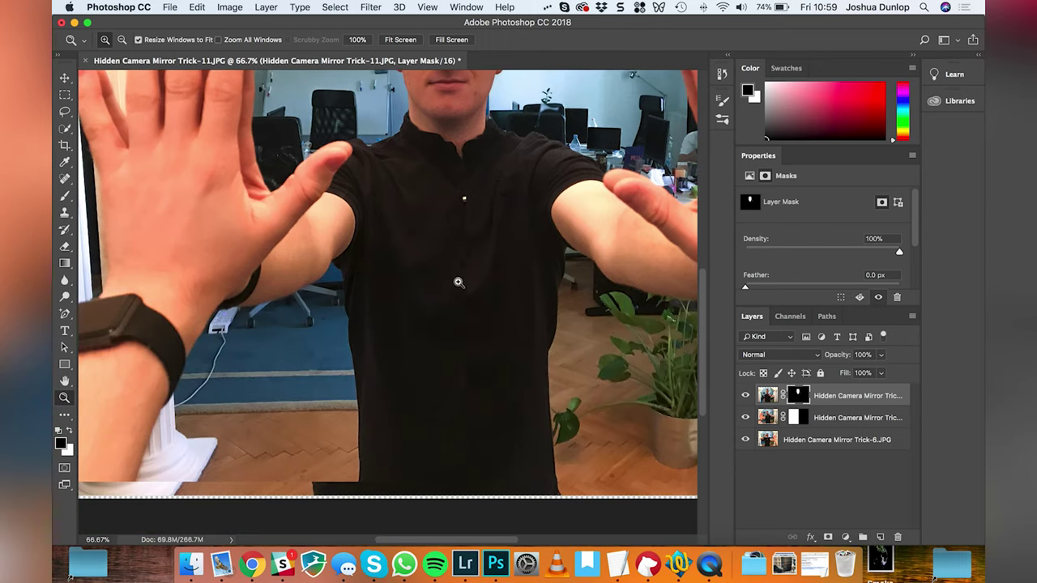
click(816, 413)
Target the second photo's layer mask with a 111 px brush
click(794, 417)
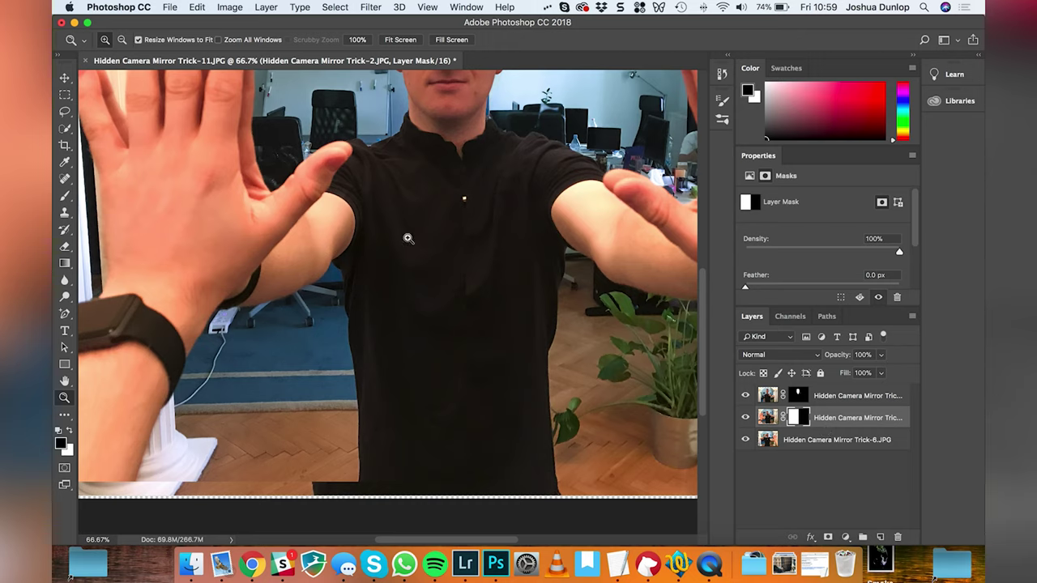
click(65, 196)
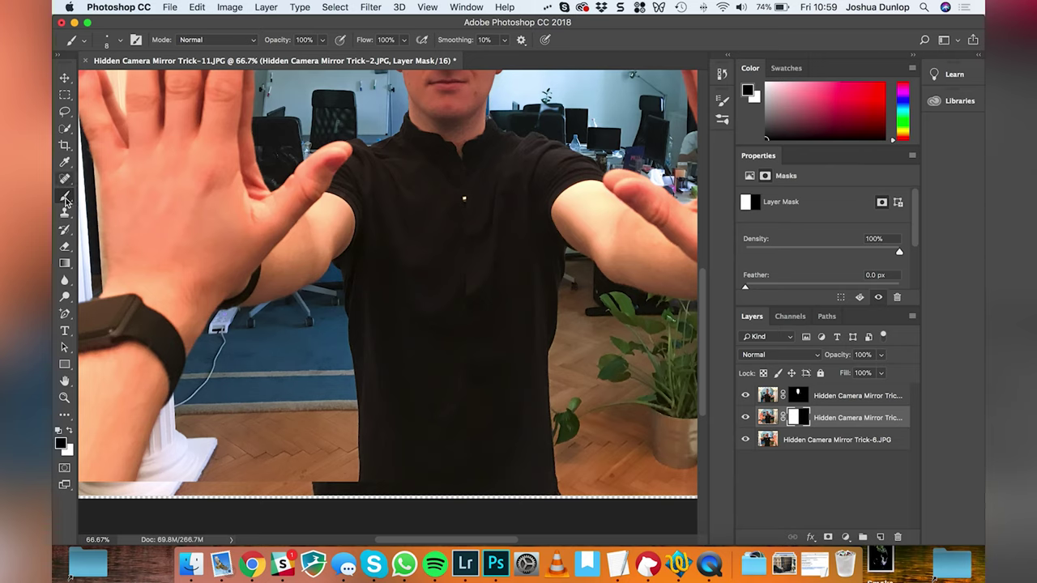
click(121, 39)
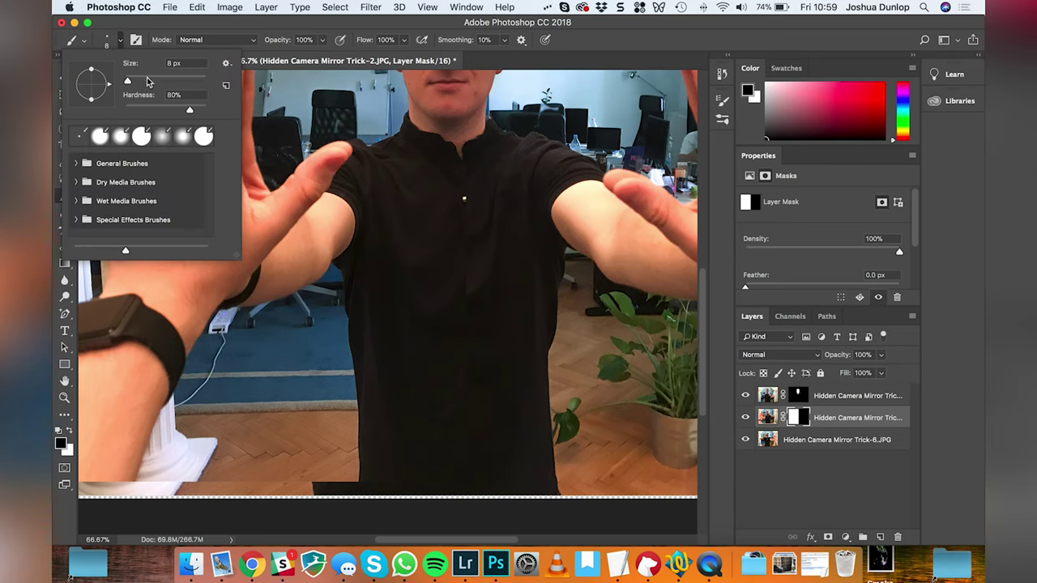
drag(148, 81, 169, 83)
click(160, 32)
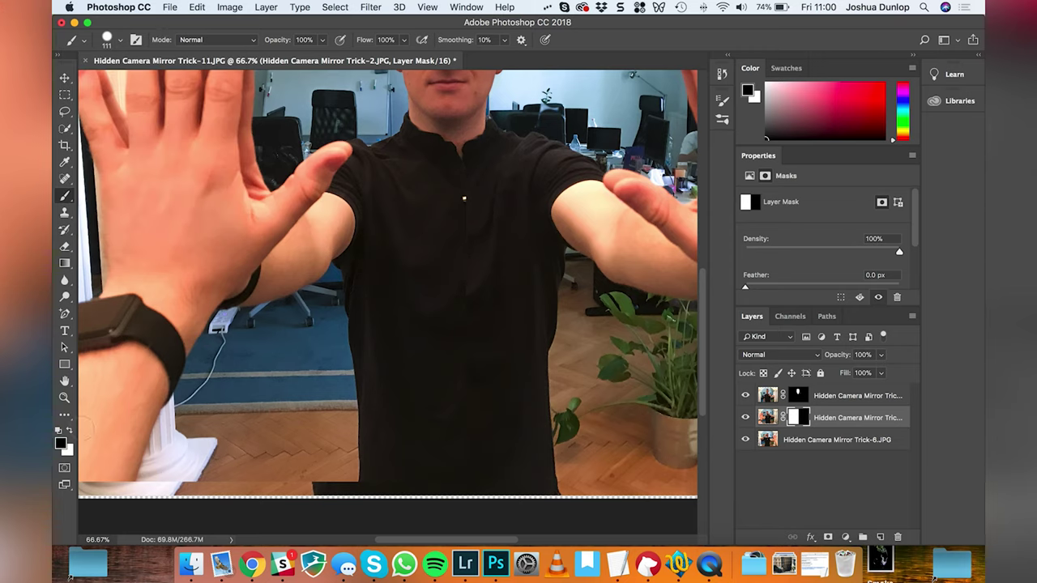
Set the foreground painting colour to mid grey #898989
click(61, 442)
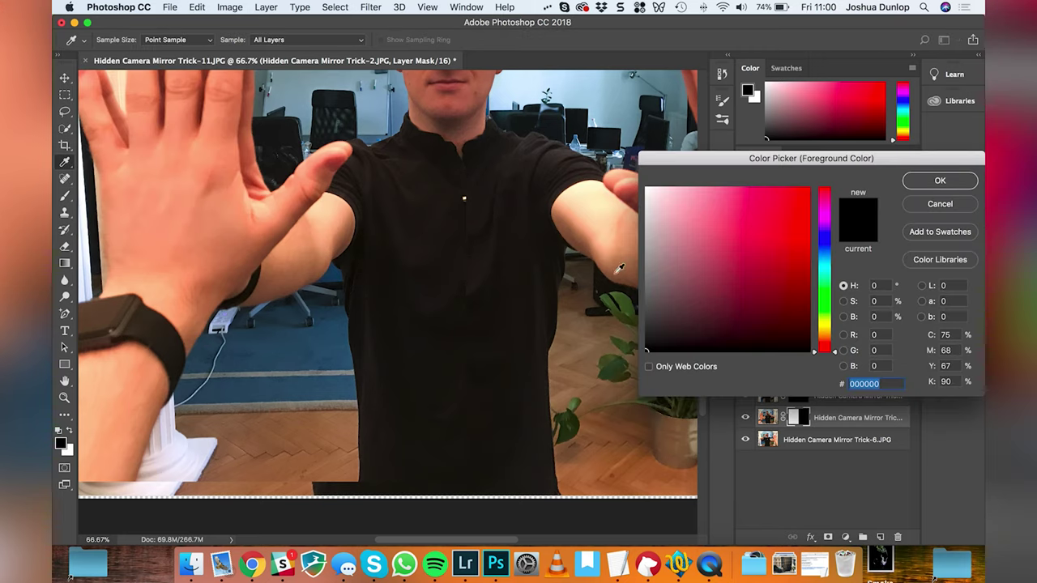
click(645, 263)
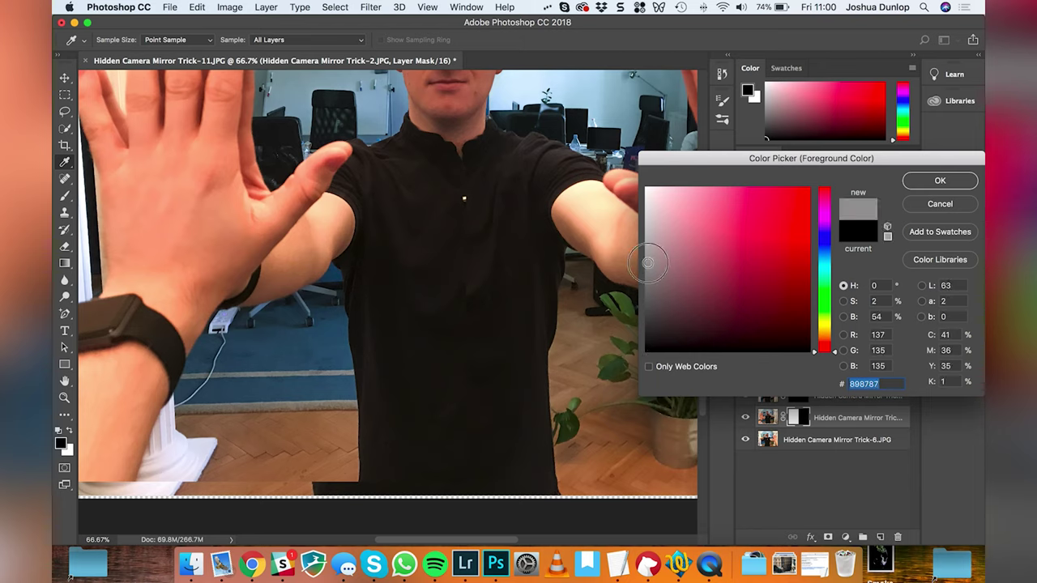
click(939, 181)
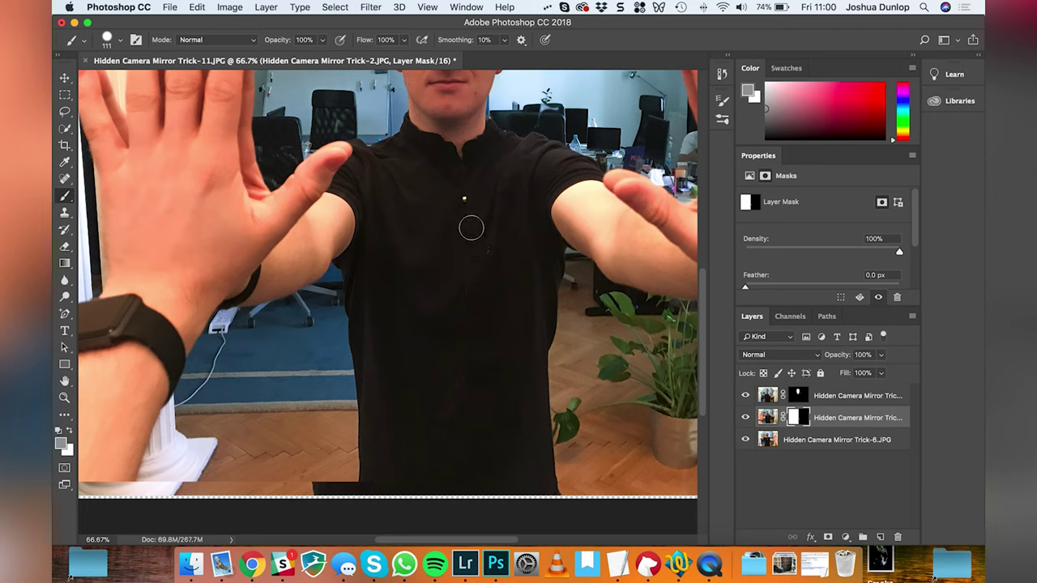
Paint the lapel mic clip back in grey, then paint out the extra left mic piece in white
mouse_move(465, 217)
mouse_down()
mouse_move(463, 187)
mouse_move(472, 259)
mouse_move(447, 199)
mouse_move(444, 254)
mouse_move(427, 191)
mouse_move(475, 205)
mouse_up()
key(x)
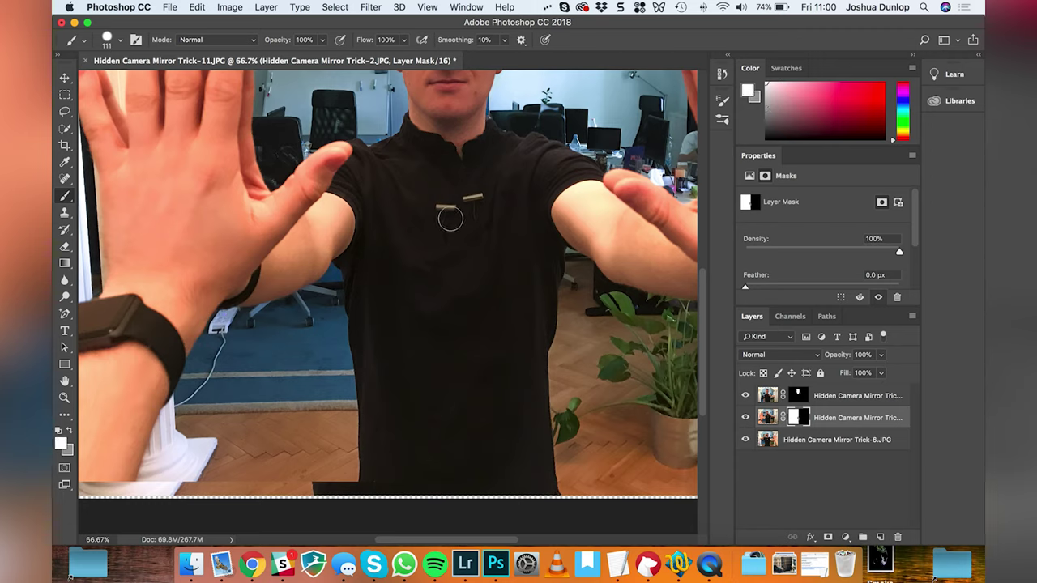
drag(450, 220, 447, 212)
scroll(477, 322, up, 5)
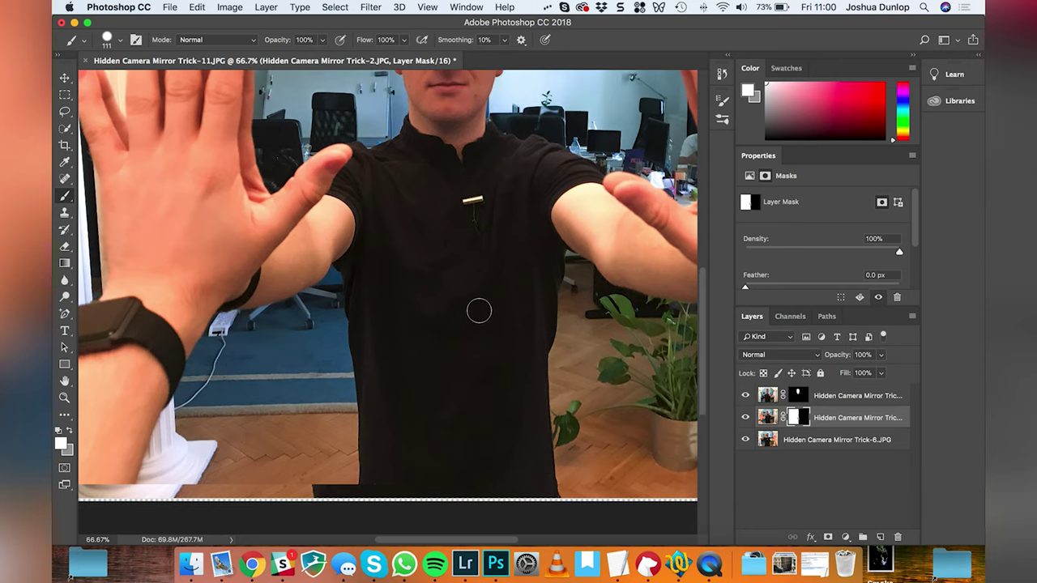
Zoom in on the shirt, blend its seam with grey, and paint out the leftover grey clip in white
key(z)
click(546, 332)
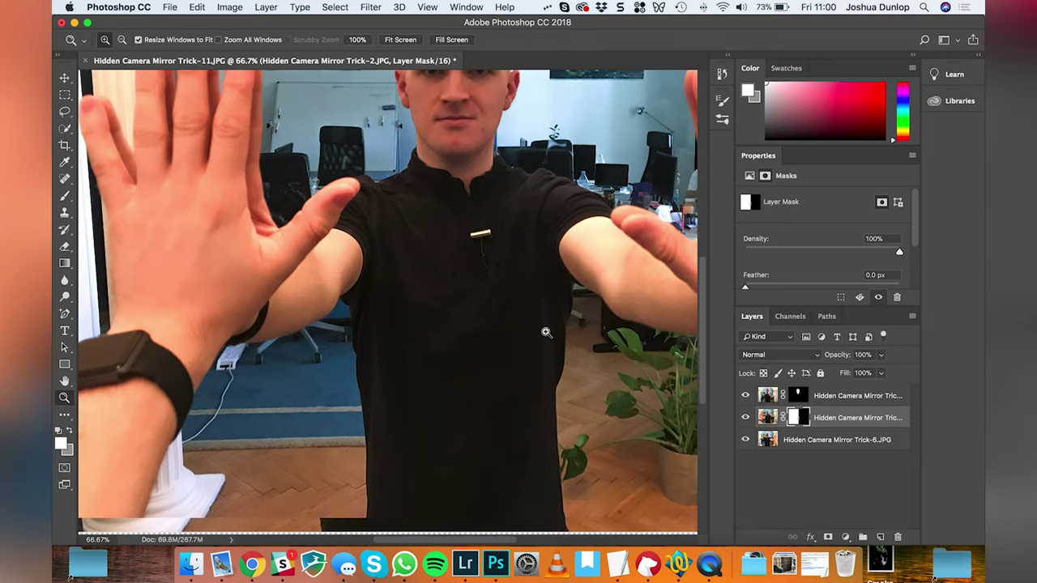
key(v)
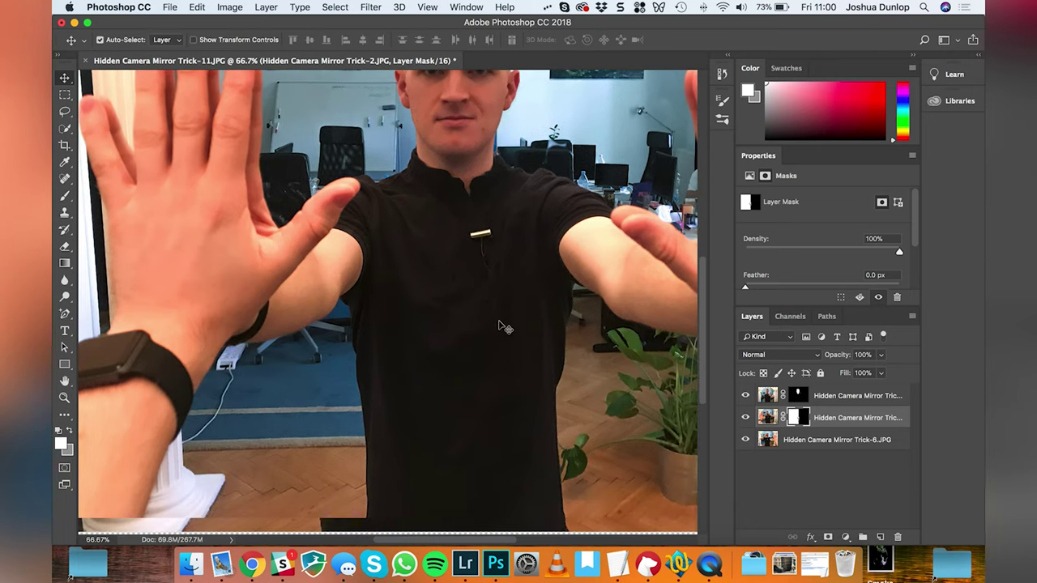
key(b)
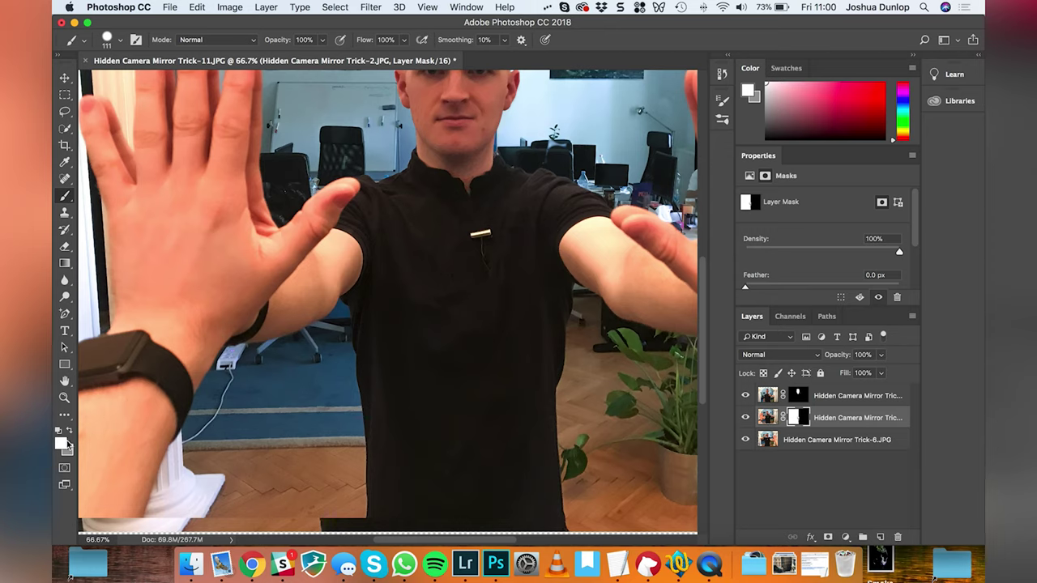
key(x)
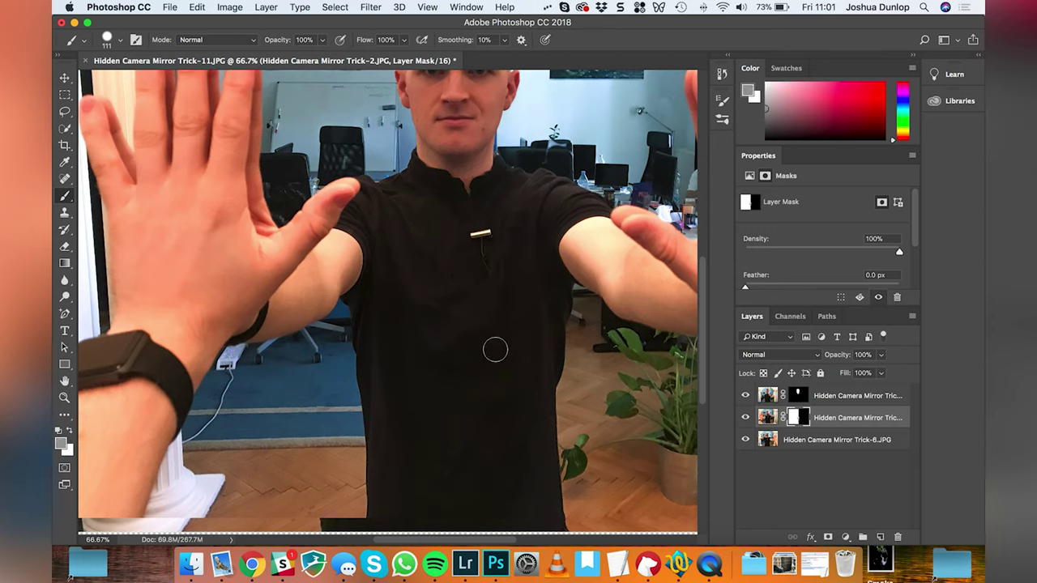
mouse_move(495, 349)
mouse_down()
mouse_move(503, 392)
mouse_move(481, 430)
mouse_up()
mouse_move(443, 329)
mouse_down()
mouse_move(451, 280)
mouse_move(451, 314)
mouse_move(448, 271)
mouse_move(439, 336)
mouse_move(424, 253)
mouse_move(453, 293)
mouse_move(425, 229)
mouse_move(447, 297)
mouse_move(450, 227)
mouse_move(456, 278)
mouse_up()
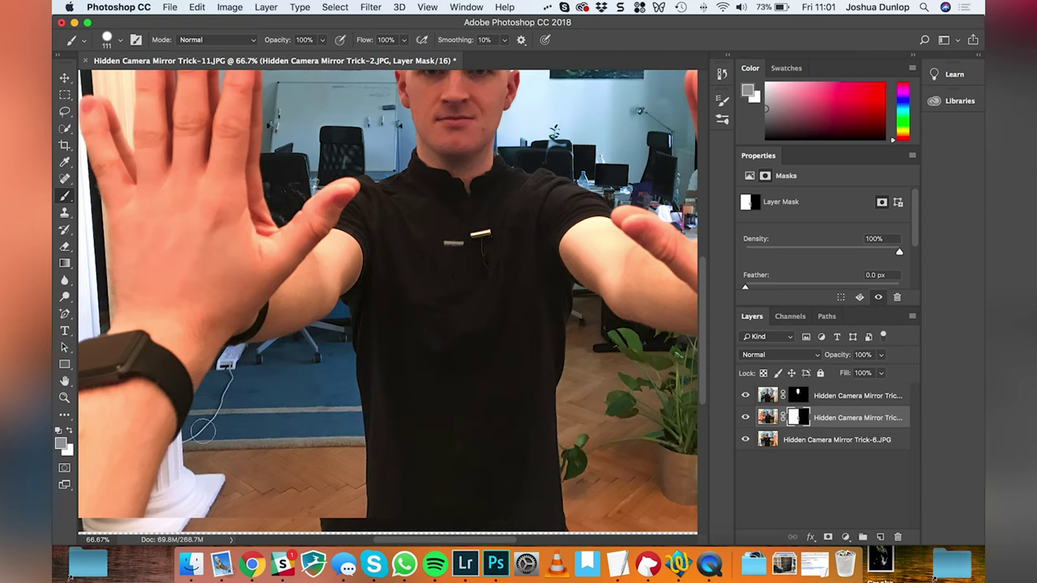
key(x)
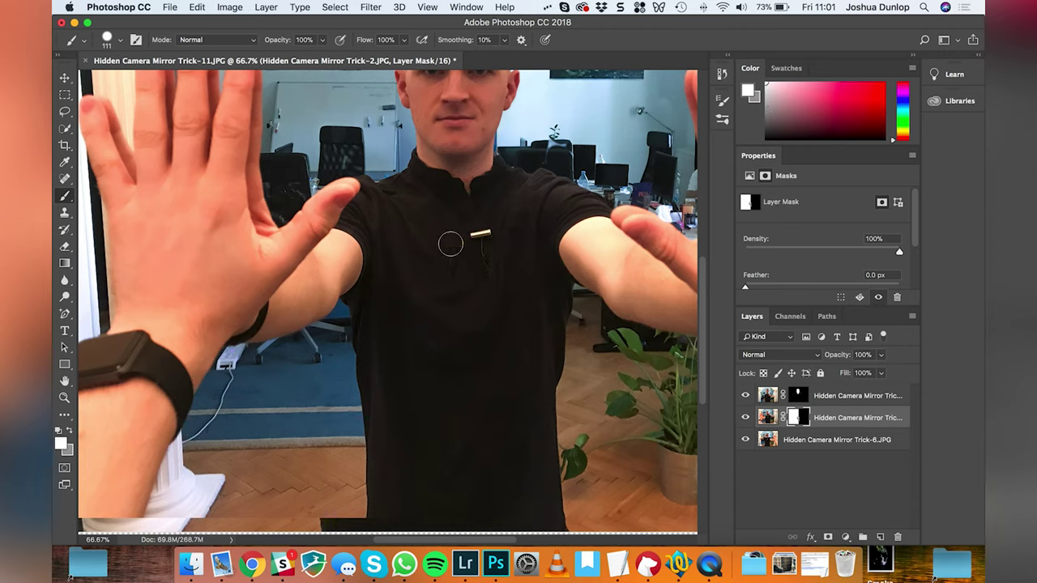
mouse_move(451, 241)
mouse_down()
mouse_move(456, 287)
mouse_move(456, 252)
mouse_up()
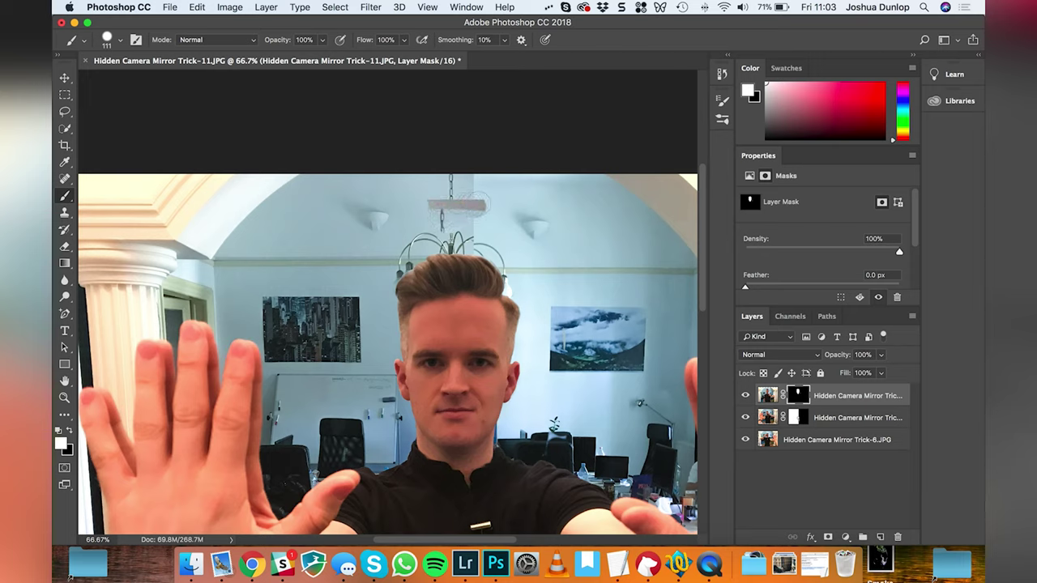
Paint out the chandelier on the Trick-11 mask, reveal part of the lampshade, and switch to black
drag(483, 225, 434, 239)
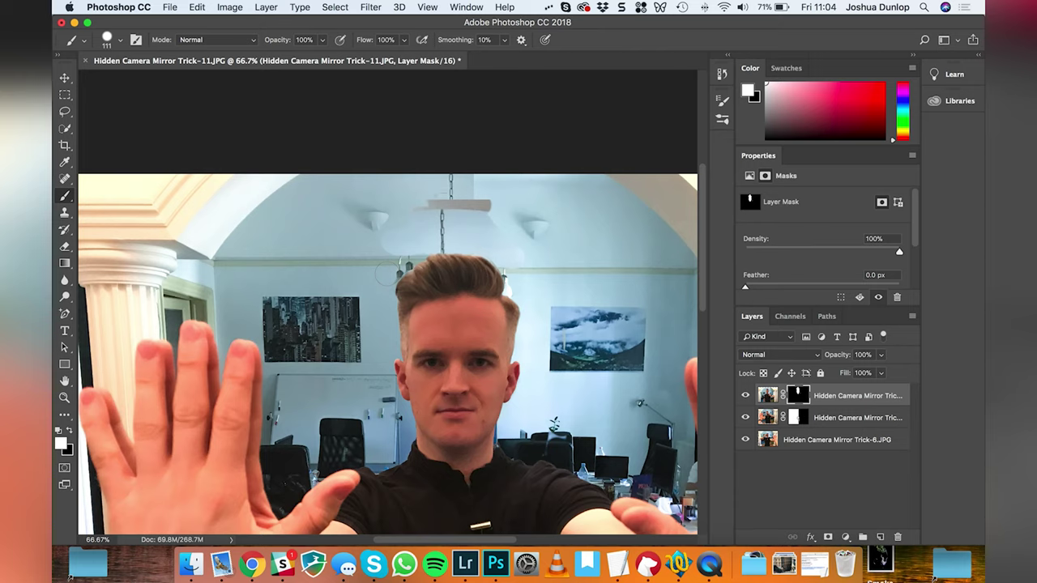
mouse_move(420, 203)
mouse_down()
mouse_move(500, 210)
mouse_move(394, 200)
mouse_move(453, 197)
mouse_up()
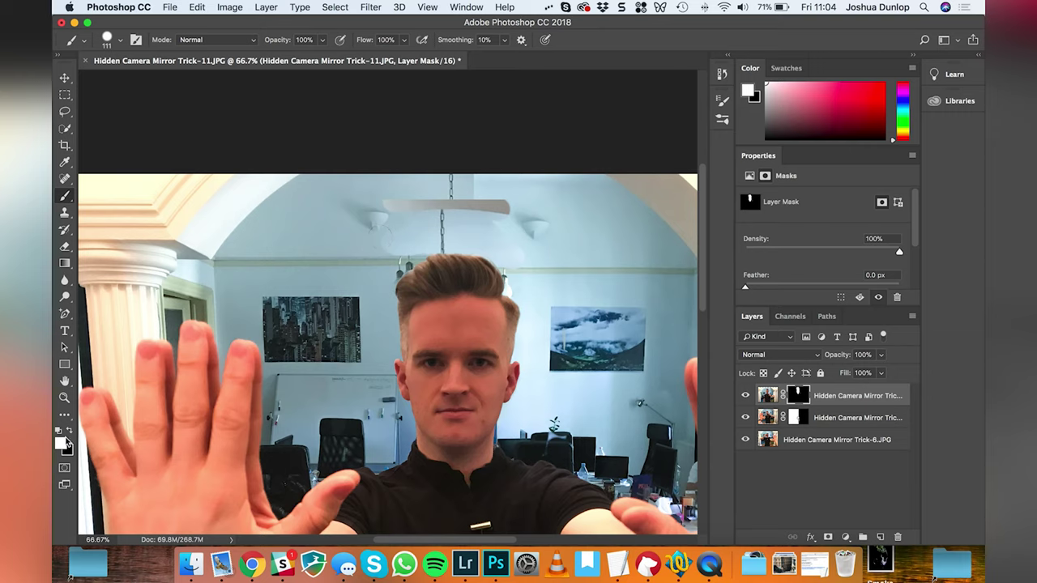
click(70, 435)
Set brush opacity to 50% and enlarge the brush to 150 px
click(323, 39)
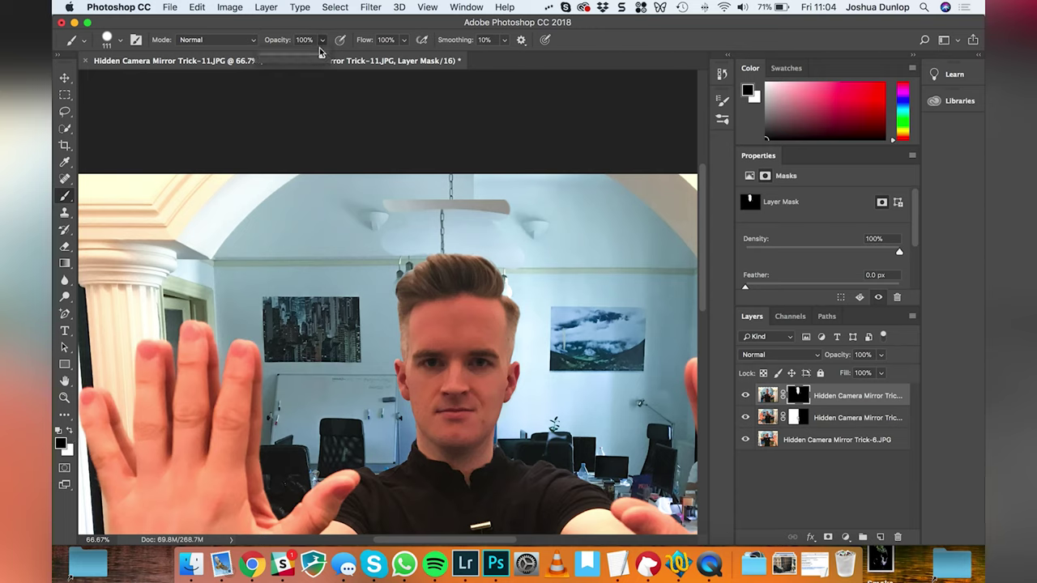
drag(324, 55, 291, 58)
key(Return)
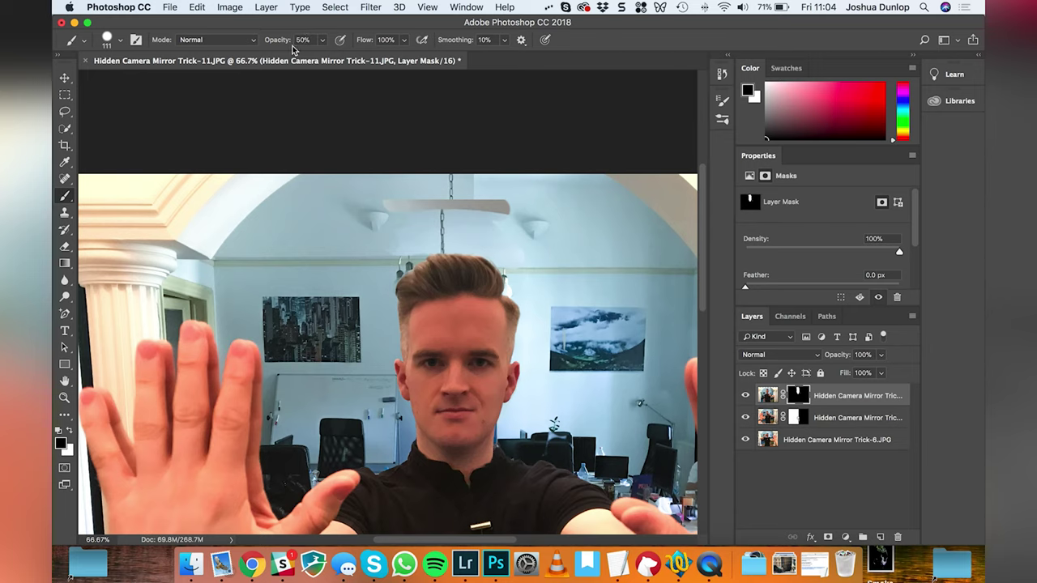
click(121, 39)
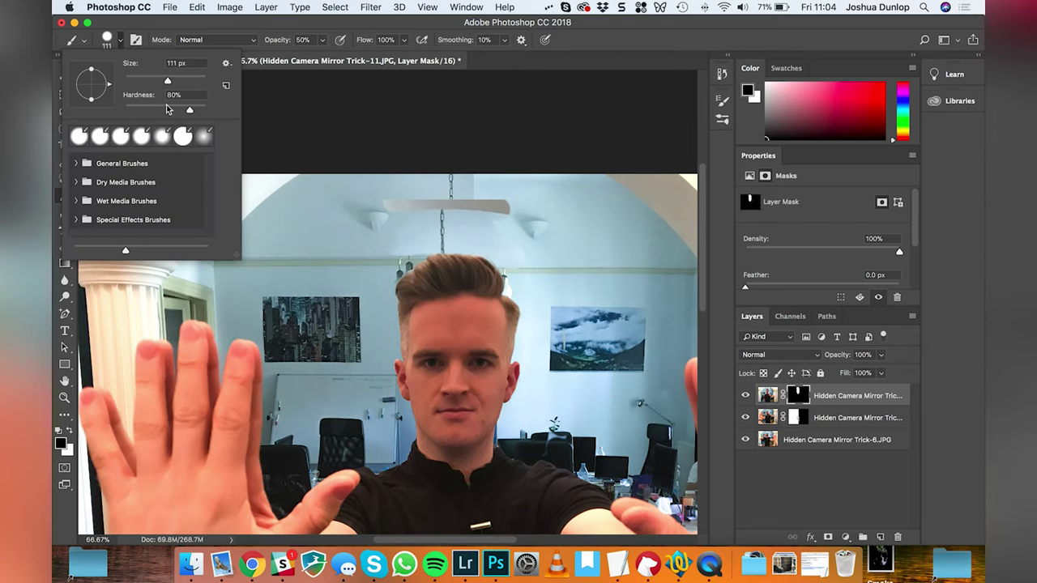
drag(190, 110, 223, 119)
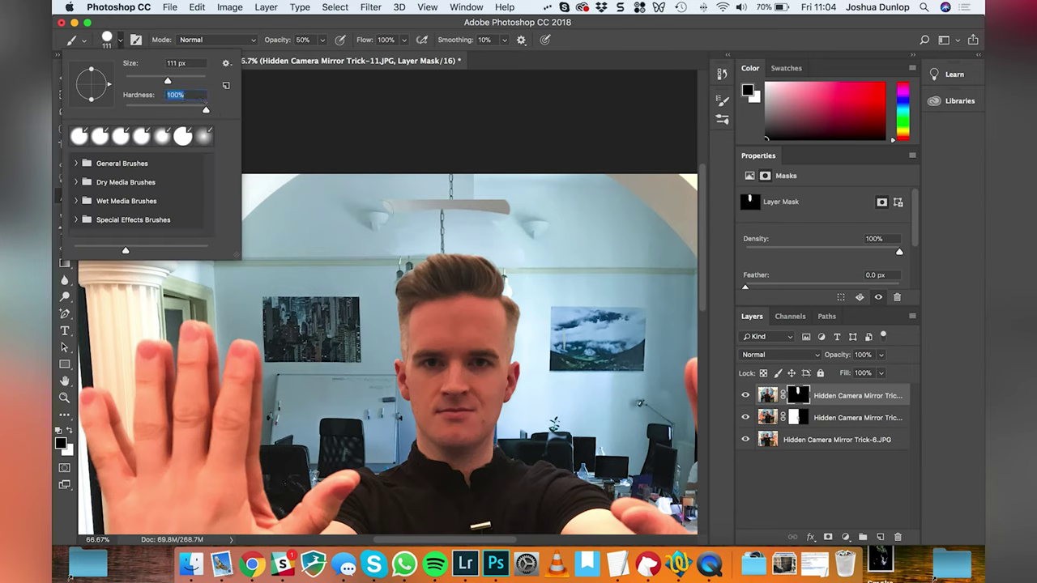
key(Return)
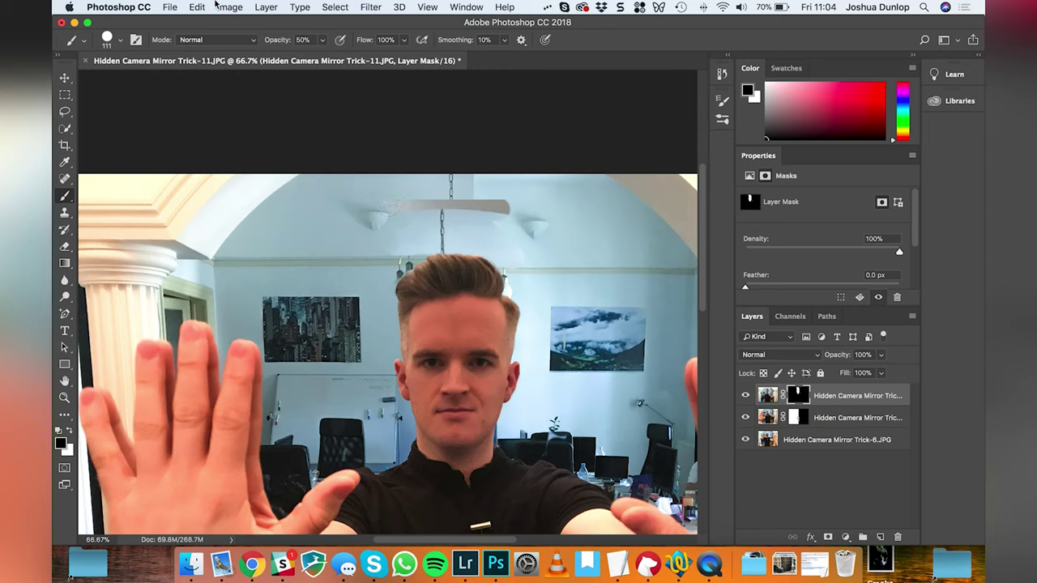
click(121, 39)
drag(166, 82, 177, 82)
key(Return)
Make the brush fully soft at 0% hardness and switch the painting colour to white
key(x)
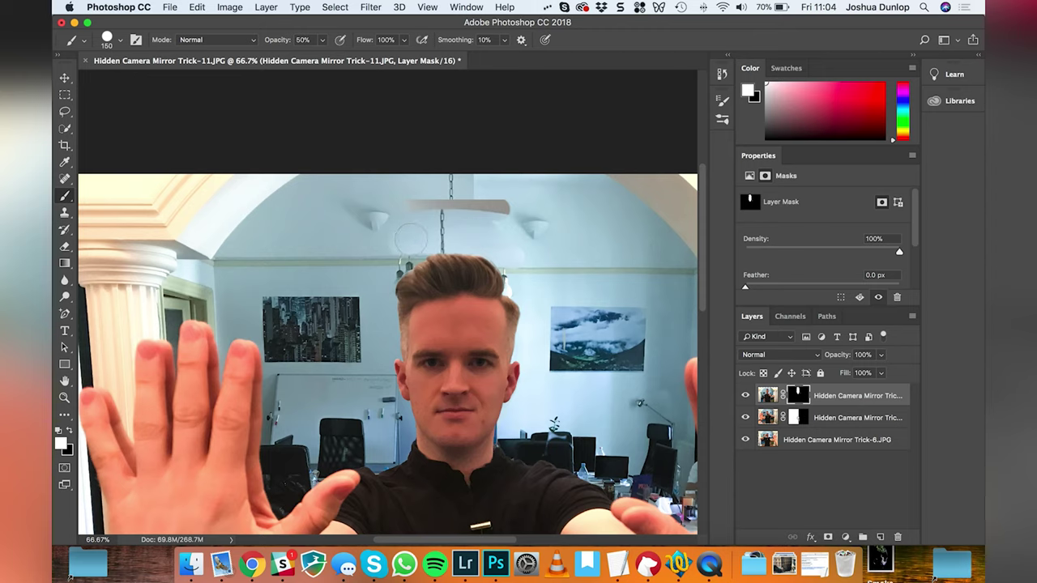
key(x)
click(120, 39)
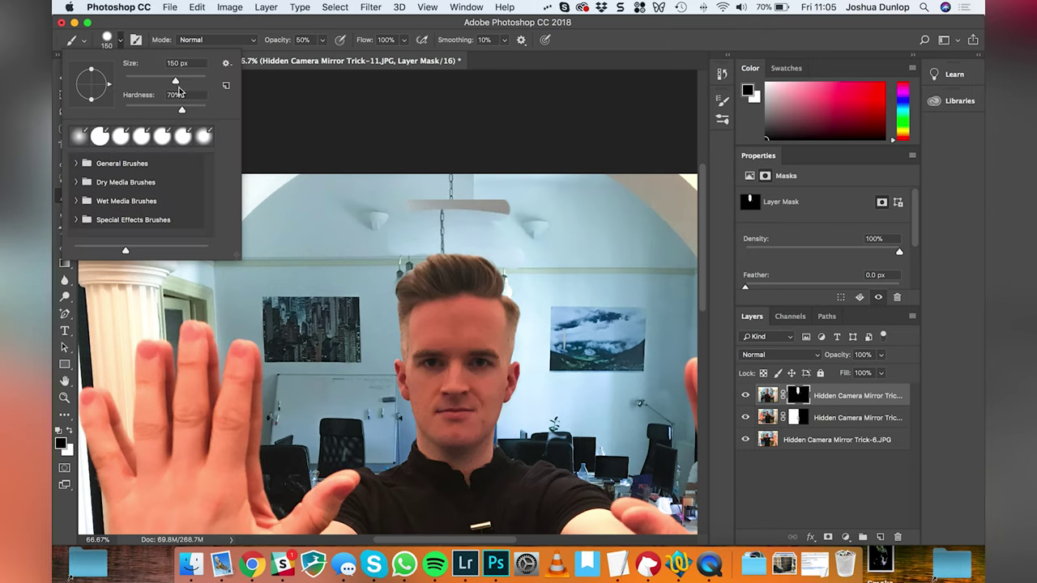
drag(181, 111, 104, 110)
click(262, 50)
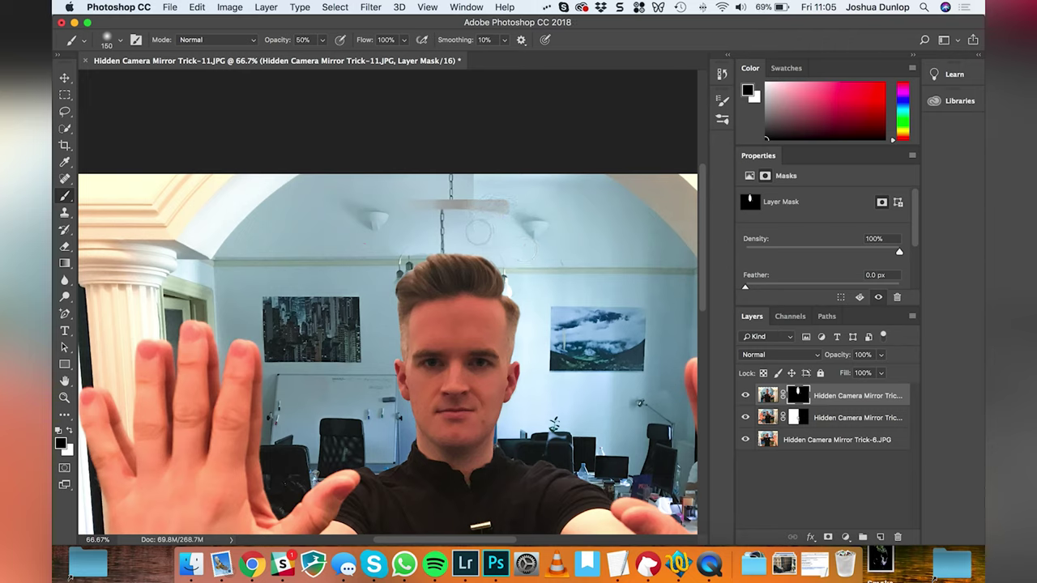
key(x)
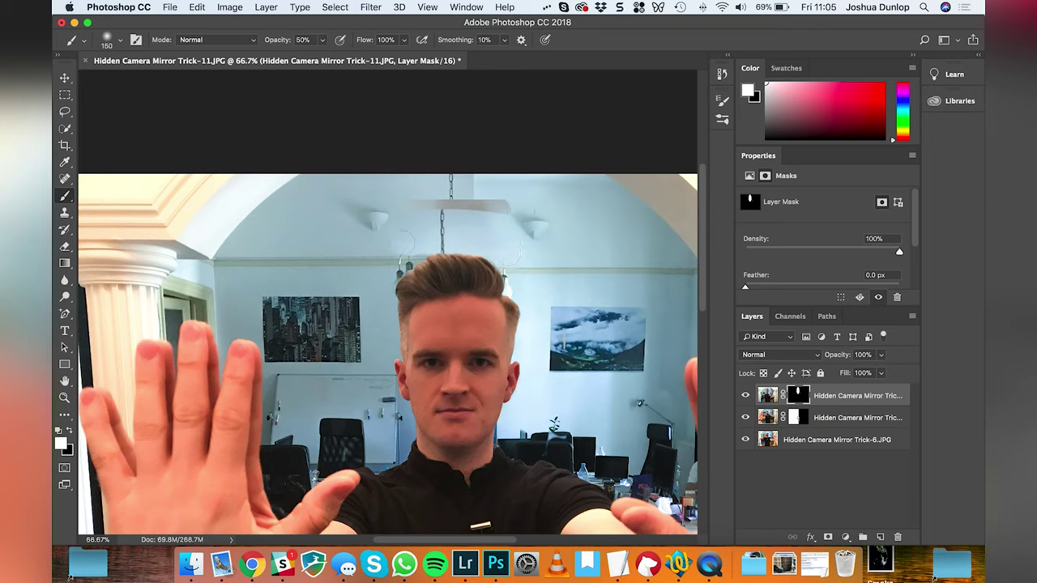
Switch to black, zoom in on the hairline, and set brush hardness to 82%
key(x)
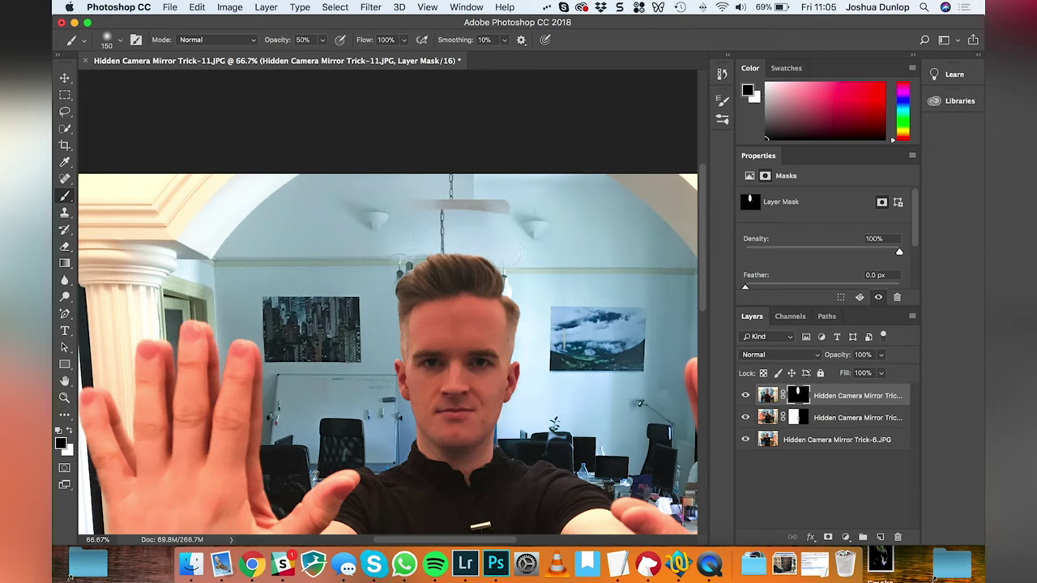
key(z)
click(405, 264)
click(405, 264)
click(405, 264)
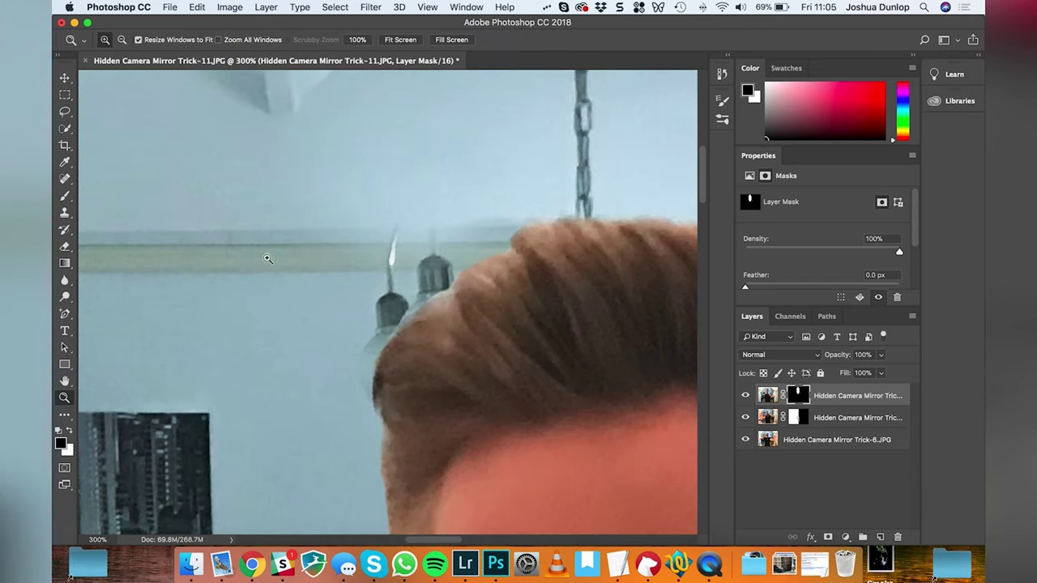
key(b)
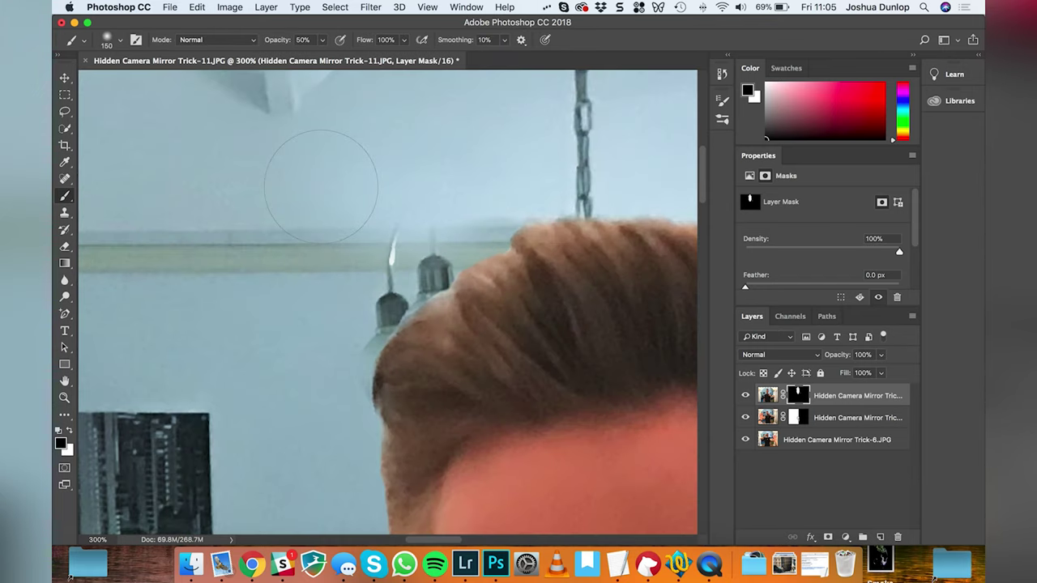
click(121, 40)
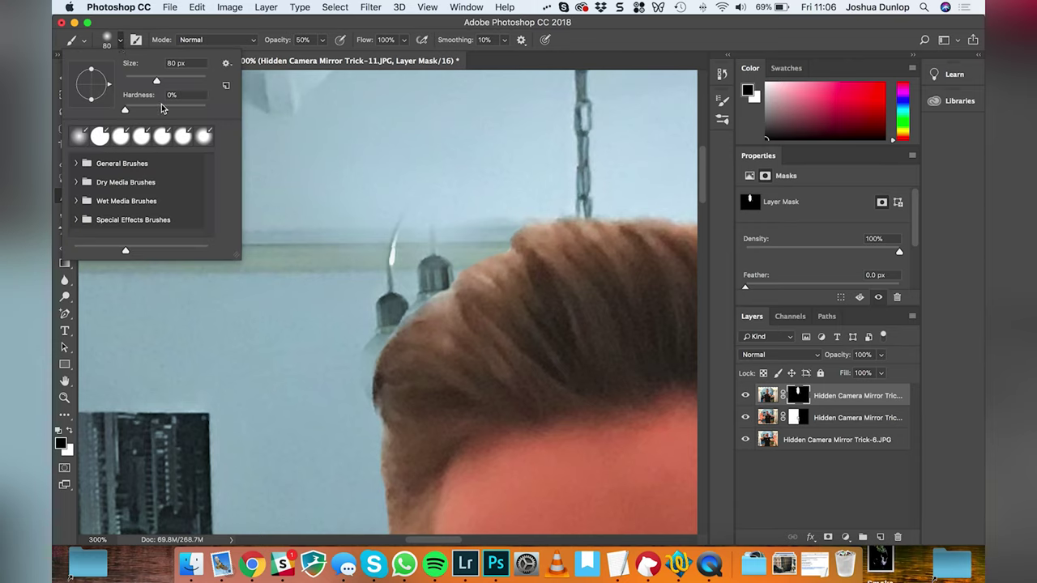
drag(159, 108, 192, 109)
key(Return)
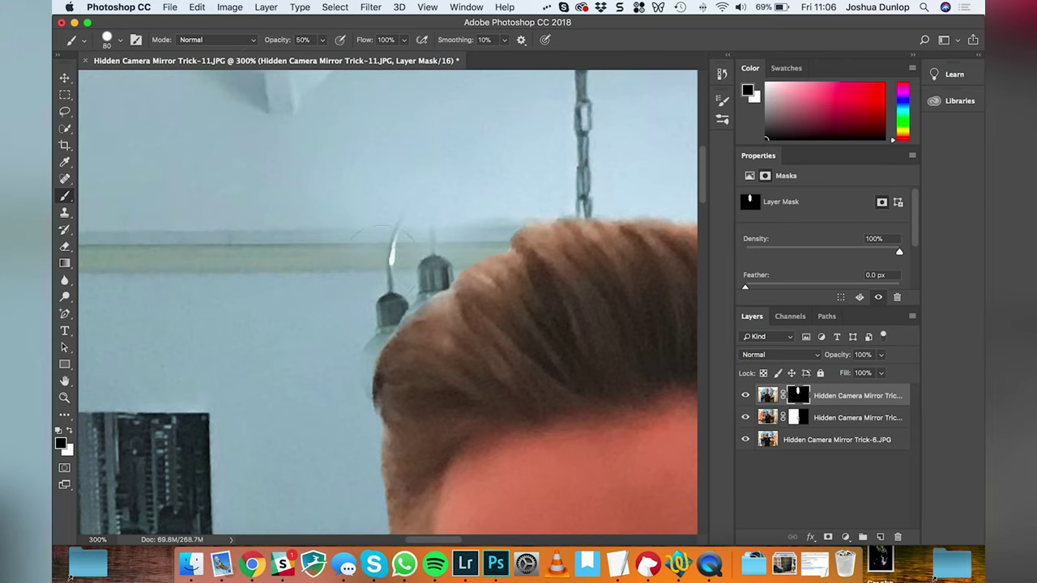
Zoom out to 25% so the whole composite with both hands is visible
key(z)
alt+click(495, 212)
alt+click(495, 212)
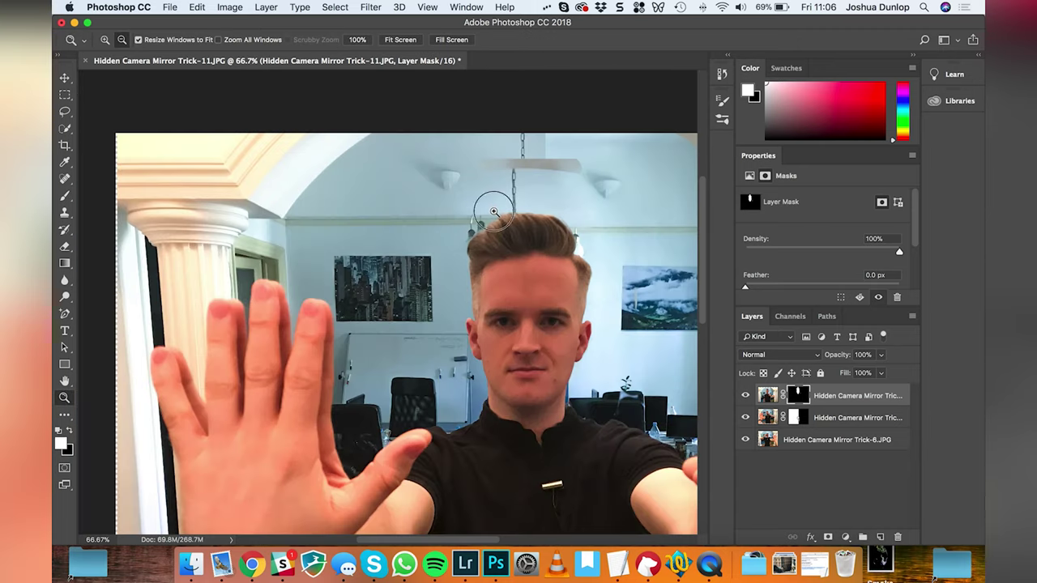
alt+click(494, 212)
alt+click(523, 228)
alt+click(523, 228)
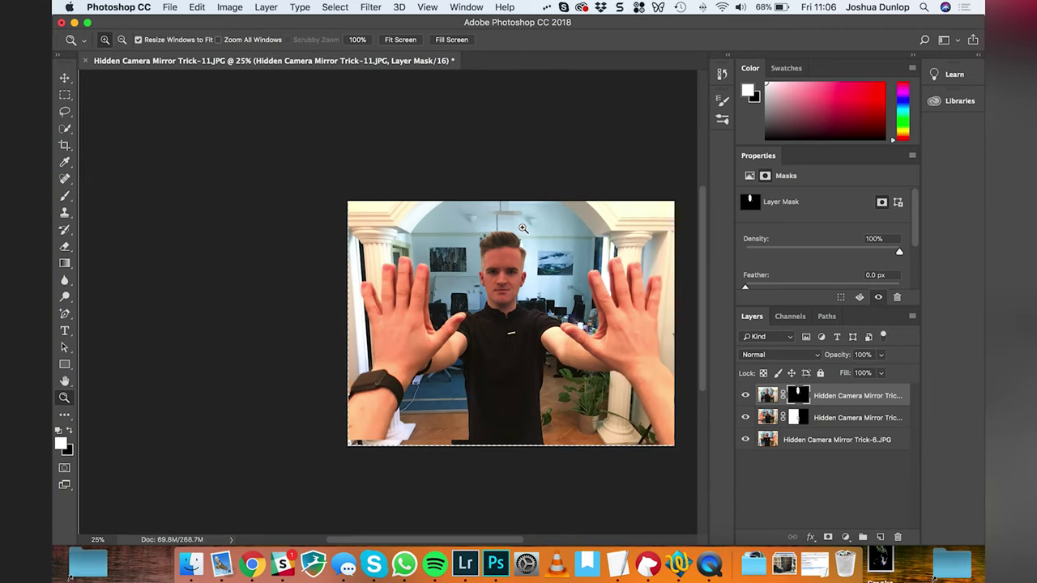
click(65, 95)
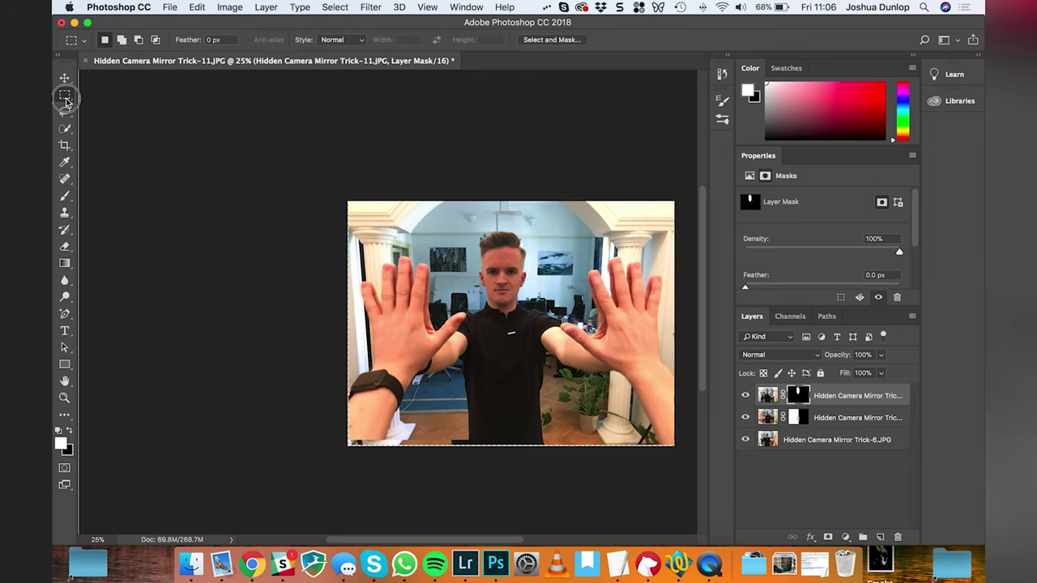
Draw a Fixed Ratio 3:2 selection around the face and hands and crop the image to it
click(350, 43)
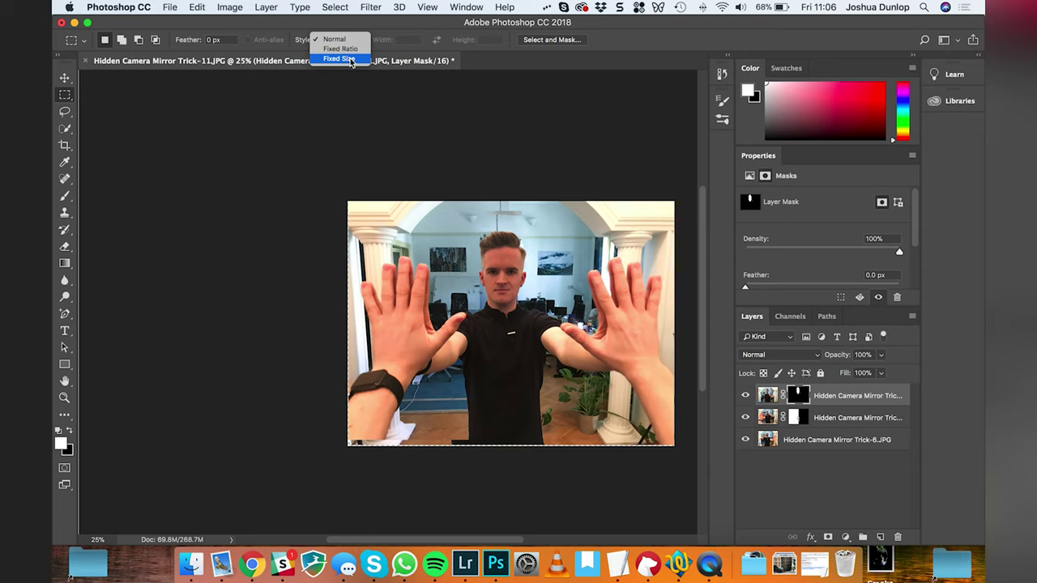
click(340, 49)
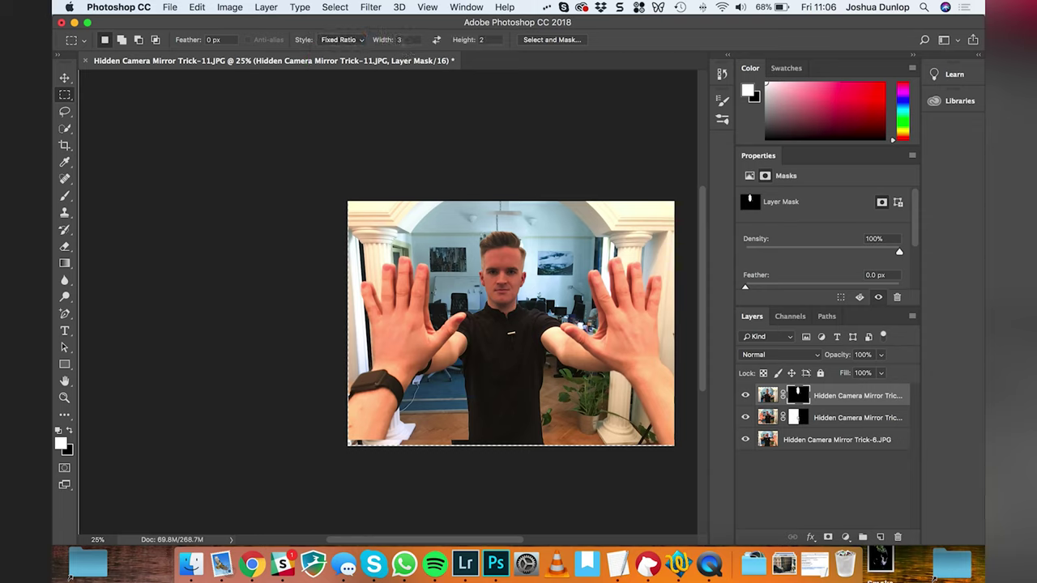
click(470, 42)
drag(348, 228, 541, 429)
click(229, 7)
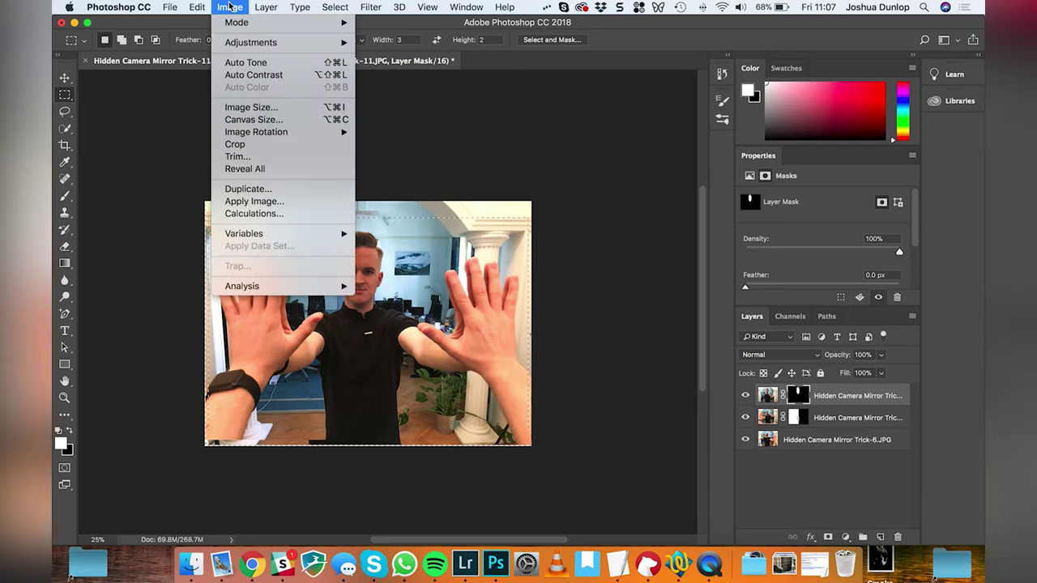
click(235, 143)
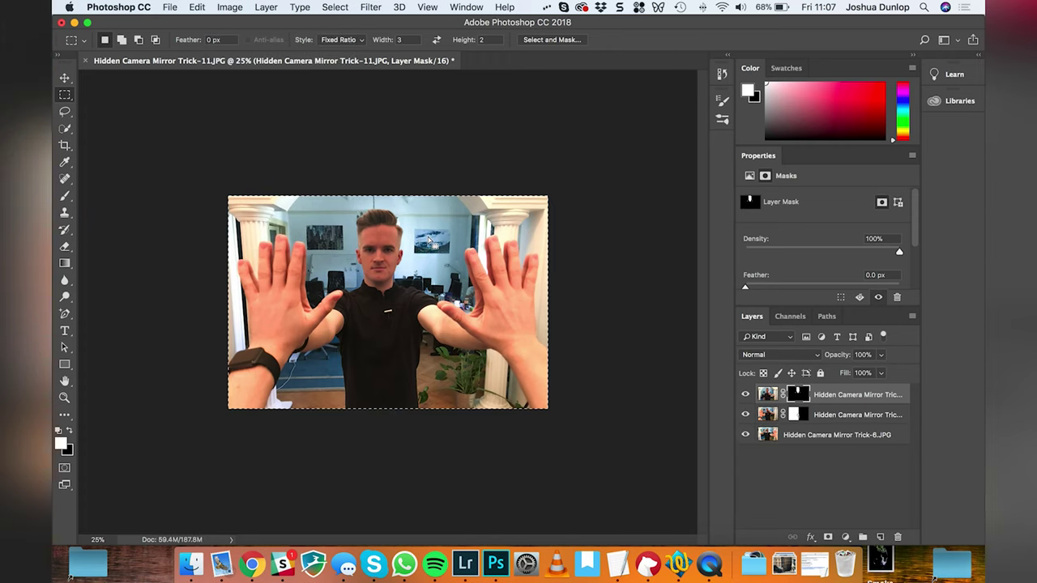
Zoom to 200% on the forehead and hair of the cropped photo
key(z)
click(377, 221)
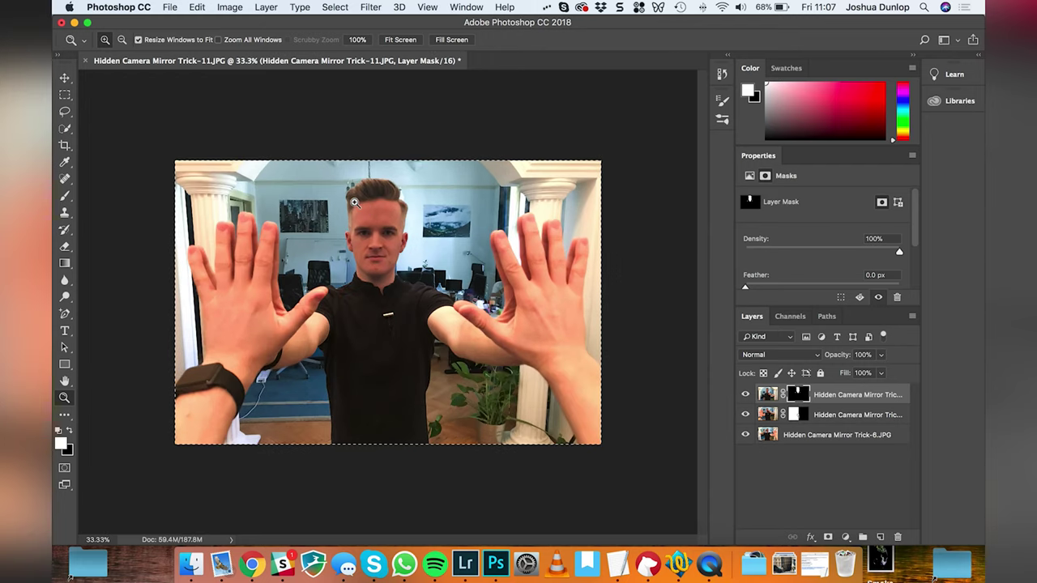
click(355, 202)
click(403, 156)
scroll(389, 188, up, 3)
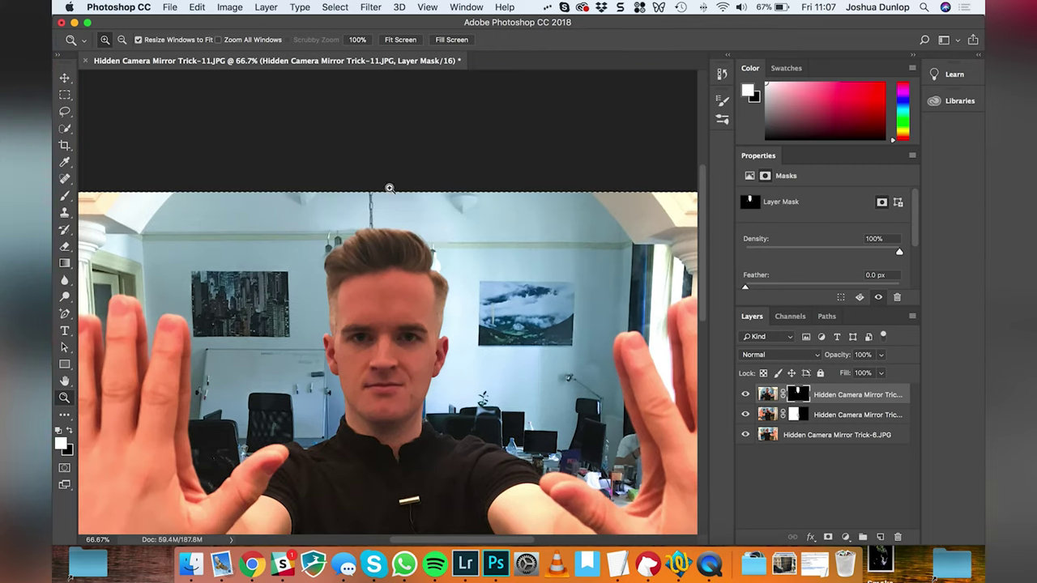
click(374, 250)
click(394, 286)
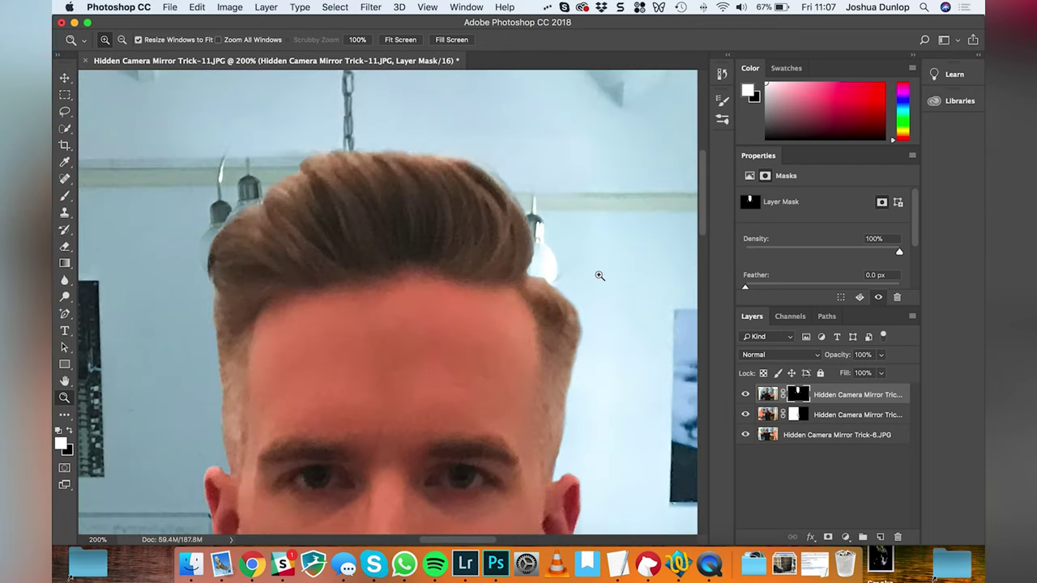
scroll(600, 275, right, 5)
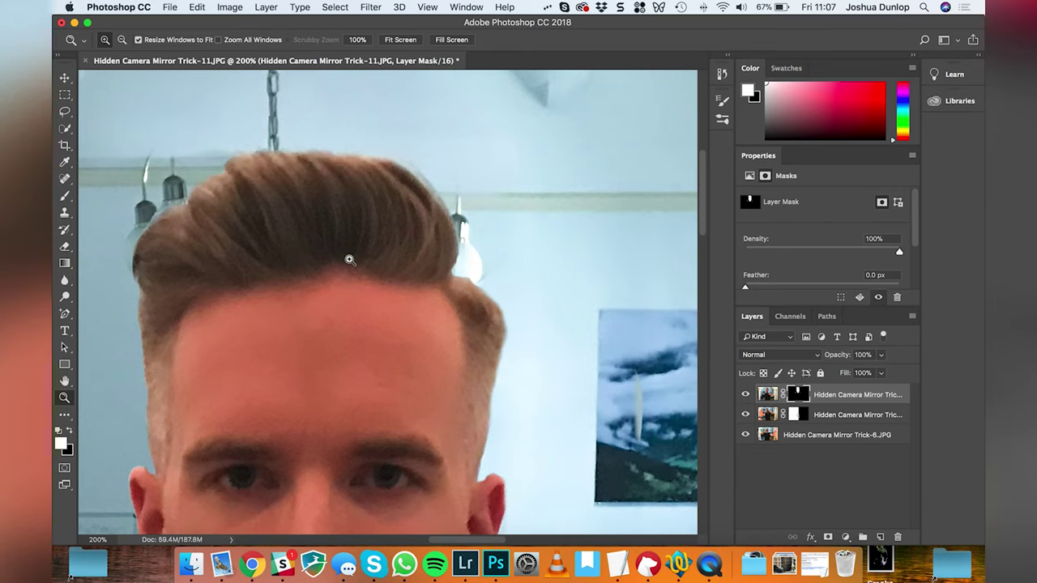
scroll(349, 259, left, 4)
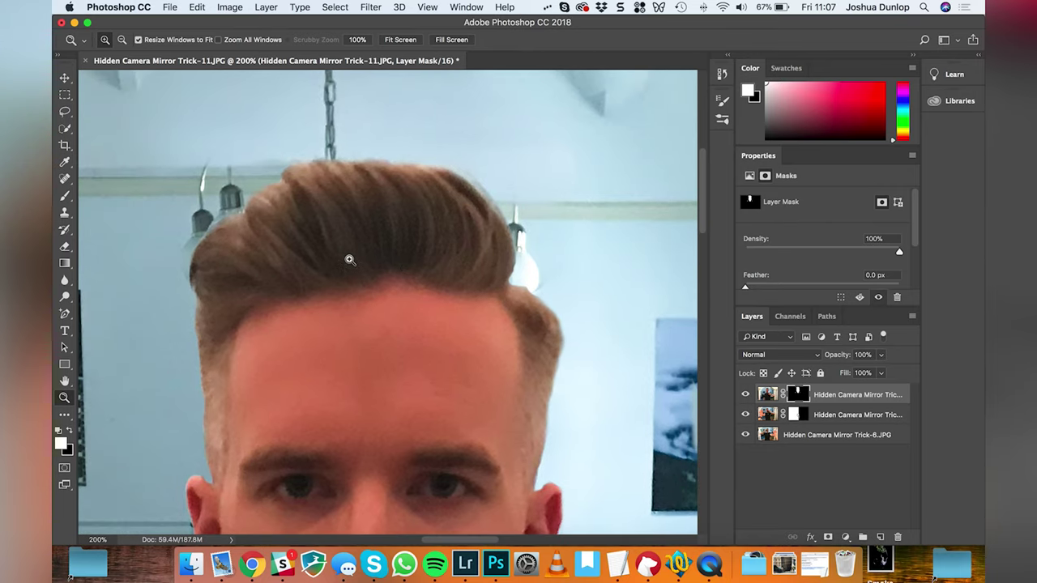
Merge all visible layers into a single Trick-11 layer
right_click(833, 396)
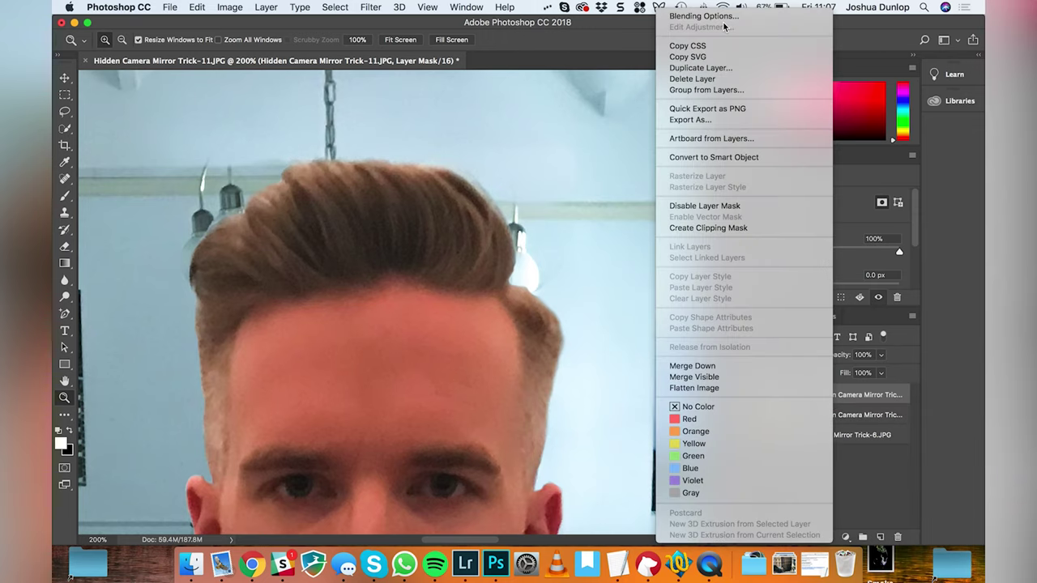
click(753, 377)
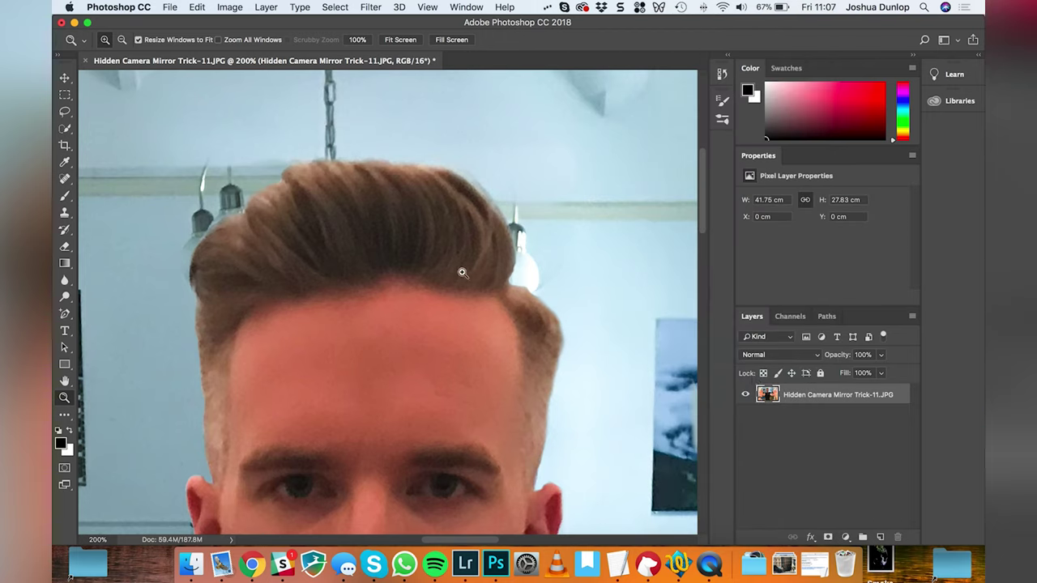
scroll(142, 280, left, 3)
scroll(142, 279, down, 1)
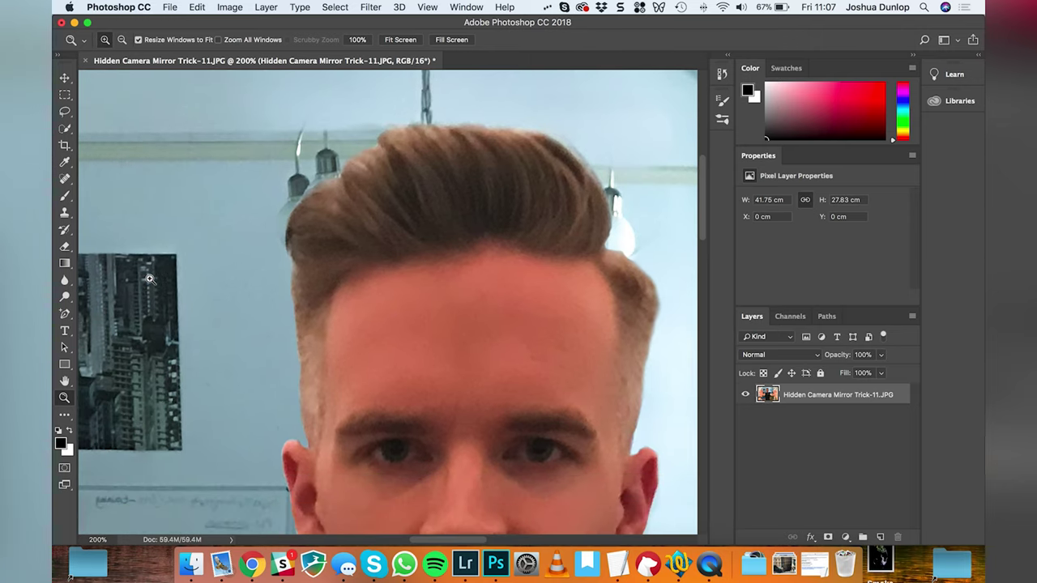
Select the Clone Stamp tool and paint wall texture over the hanging lamp bulb
click(65, 213)
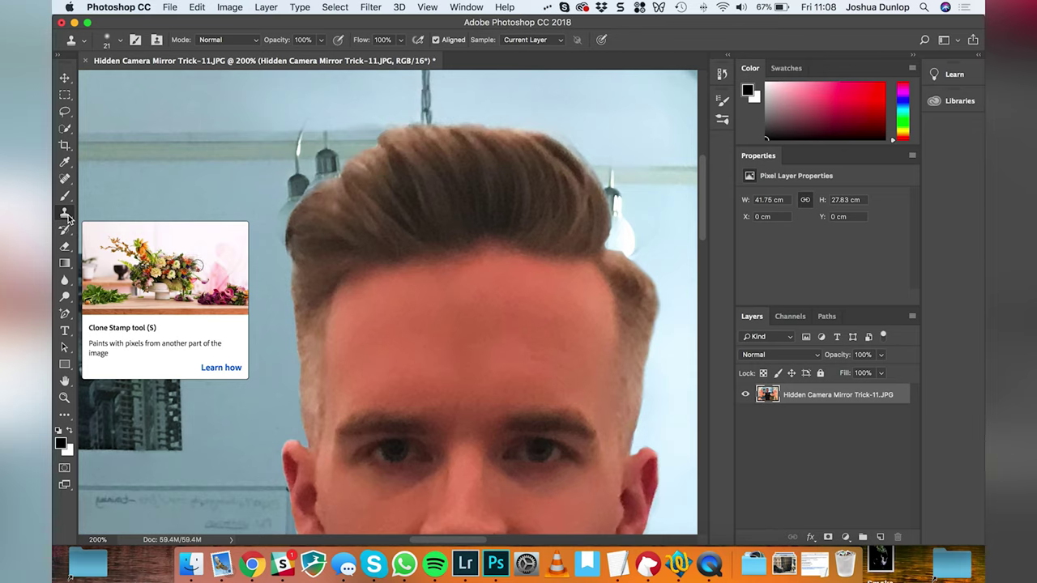
right_click(67, 216)
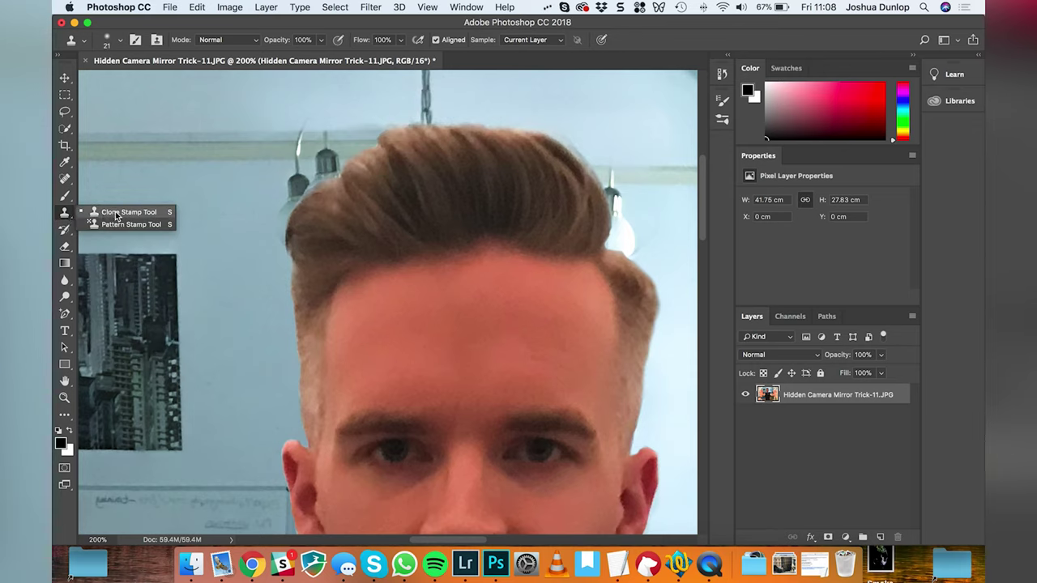
click(67, 217)
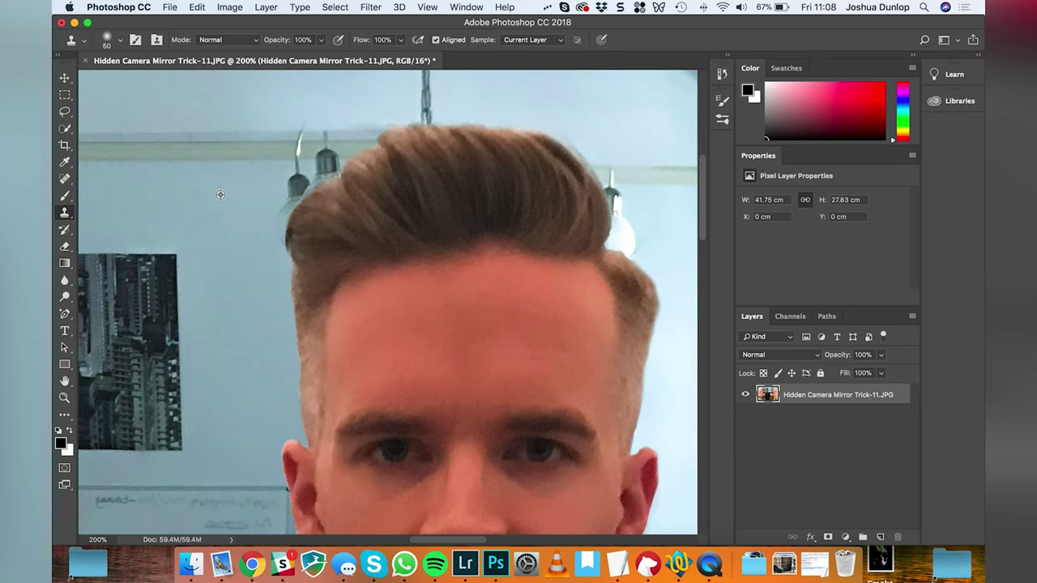
mouse_move(293, 180)
mouse_down()
mouse_move(301, 183)
mouse_move(289, 204)
mouse_move(281, 199)
mouse_up()
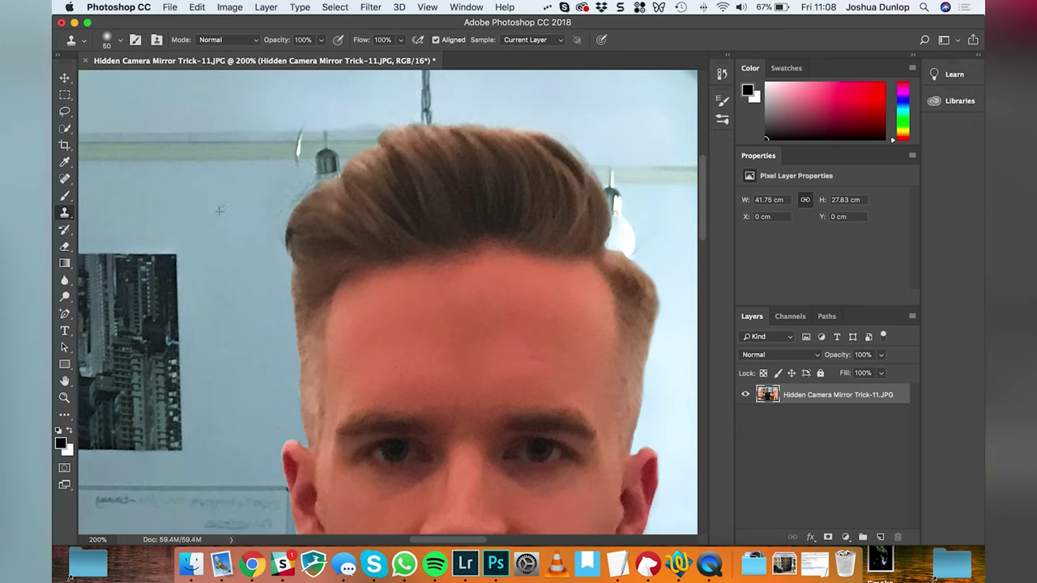
mouse_move(319, 170)
mouse_down()
mouse_move(335, 167)
mouse_move(303, 173)
mouse_up()
Shrink the clone brush to 25 and clone wall over the bright bulbs right of the hair
key(bracketleft)
key(bracketleft)
key(bracketleft)
click(645, 213)
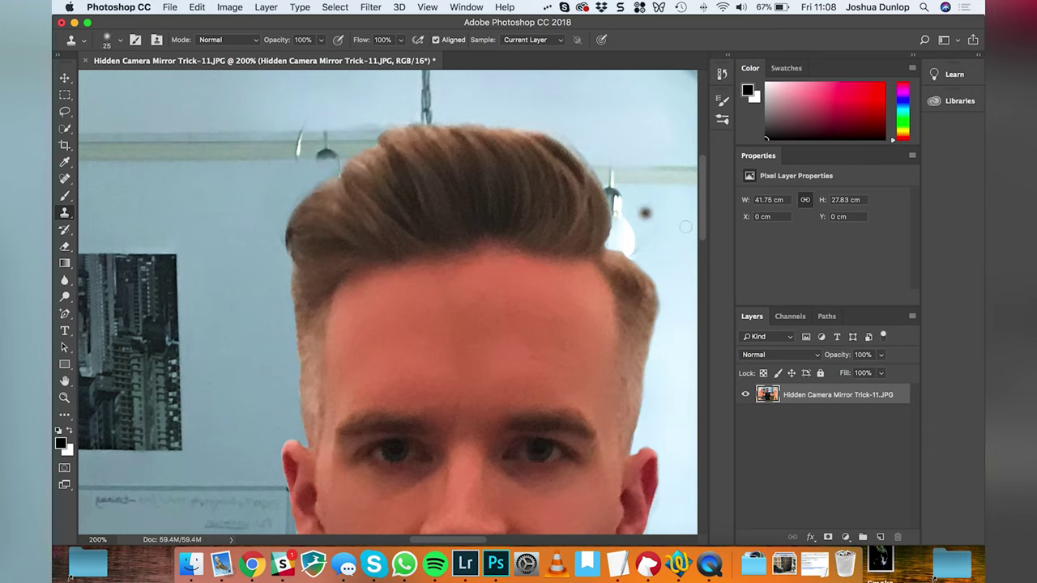
key(super+z)
click(666, 211)
click(655, 231)
key(super+alt+z)
key(super+alt+z)
mouse_move(646, 237)
mouse_down()
mouse_move(629, 240)
mouse_move(637, 248)
mouse_move(619, 239)
mouse_up()
alt+click(662, 196)
drag(619, 194, 618, 213)
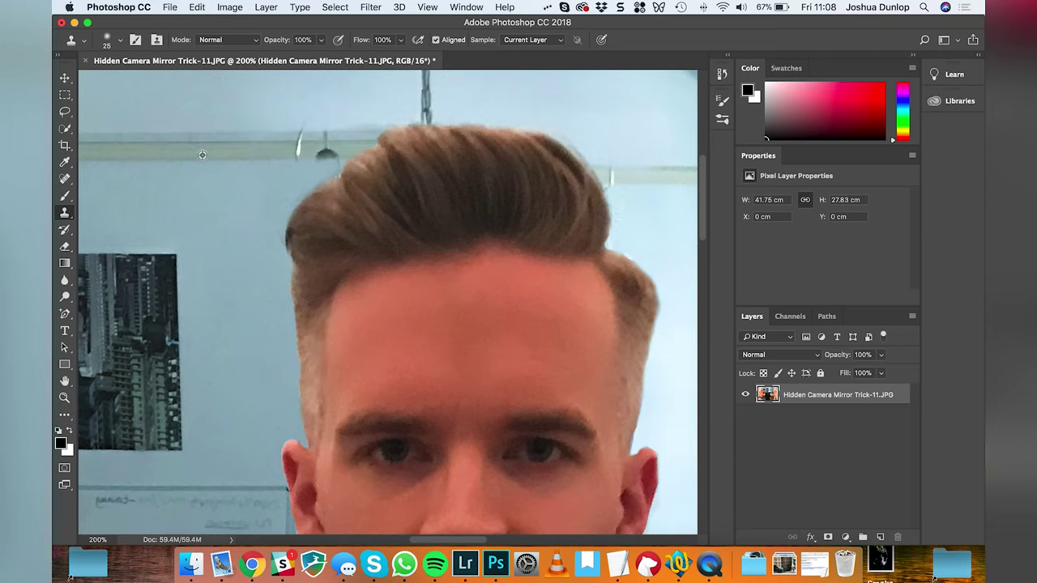
Clone away the remaining lamp fixture left of the hair
mouse_move(320, 152)
mouse_down()
mouse_move(337, 155)
mouse_move(316, 132)
mouse_move(328, 131)
mouse_up()
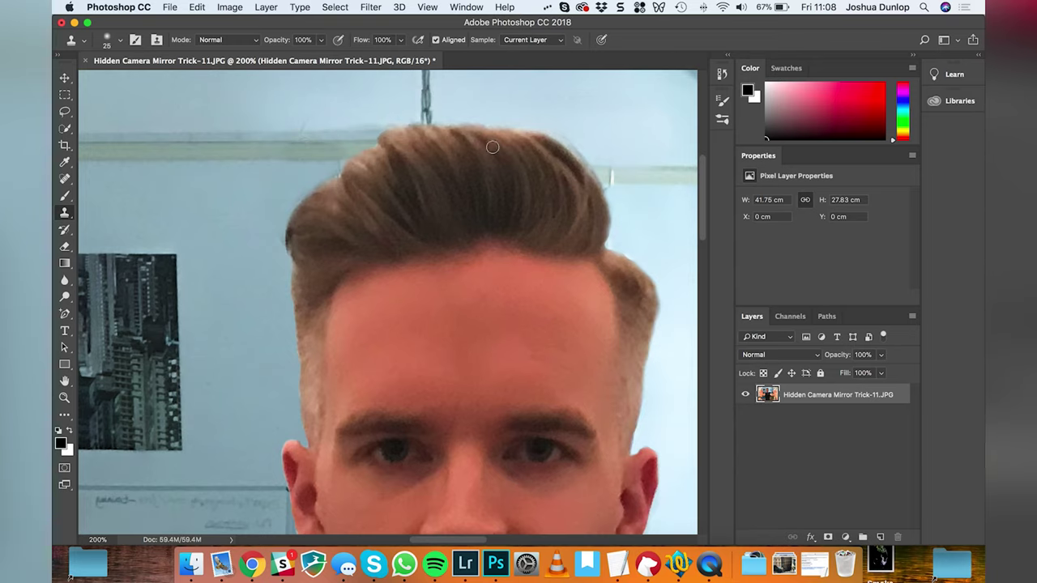
scroll(491, 147, right, 5)
scroll(561, 174, up, 3)
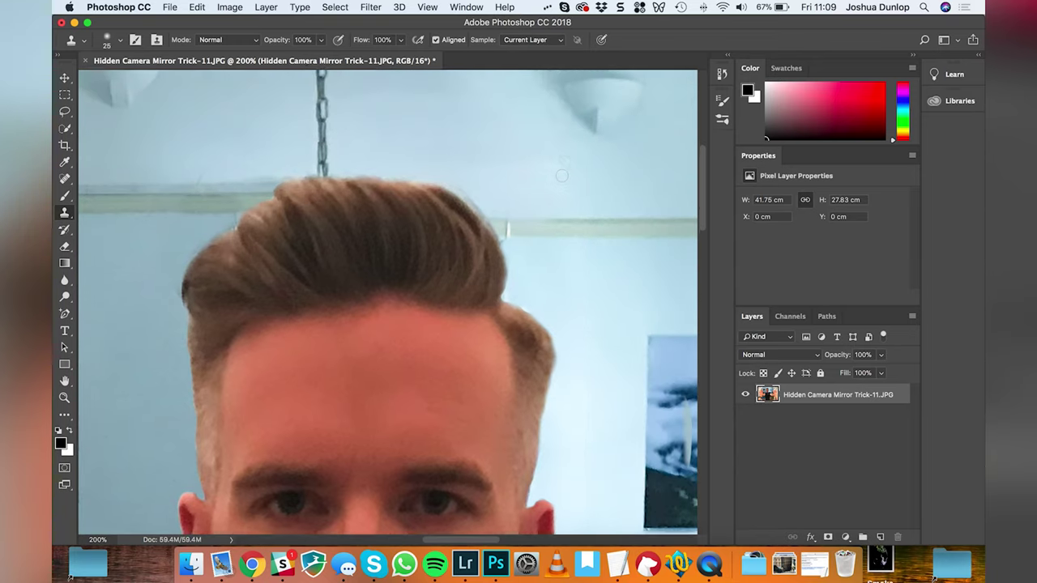
scroll(561, 174, down, 1)
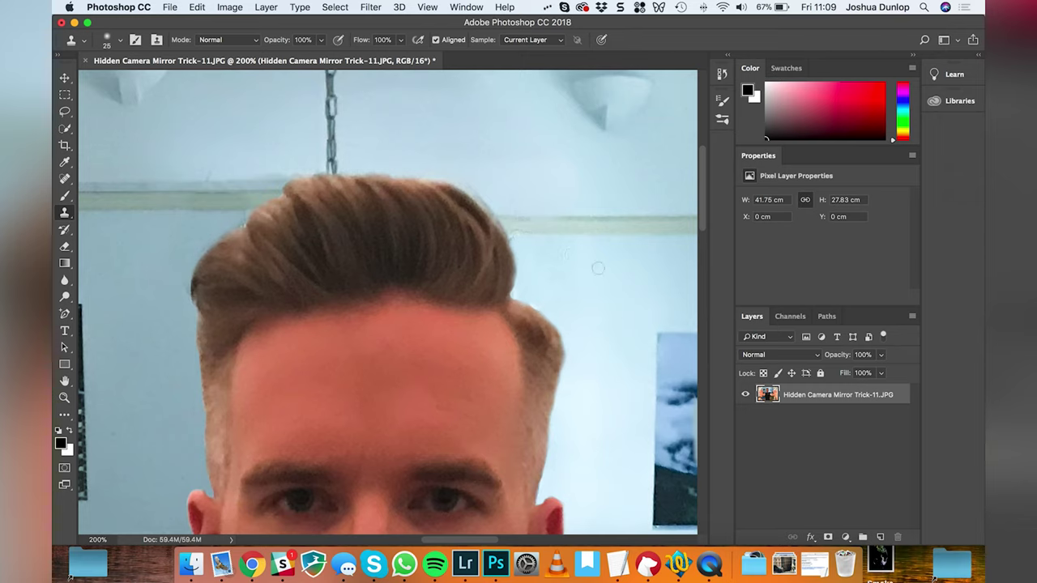
Zoom out from 200% to 33.3% to see the entire merged composite
key(z)
alt+click(363, 186)
alt+click(363, 187)
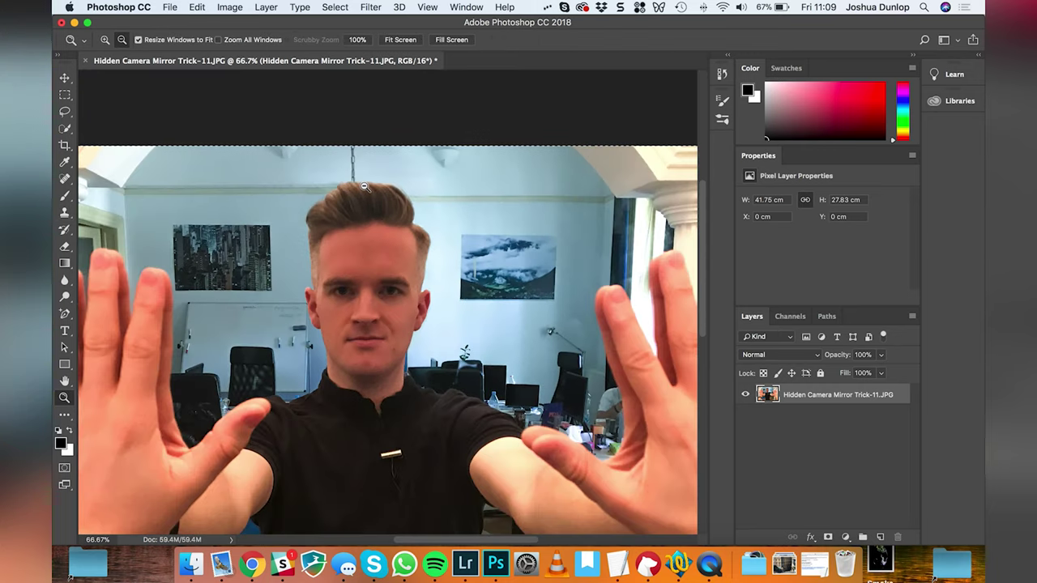
alt+click(363, 186)
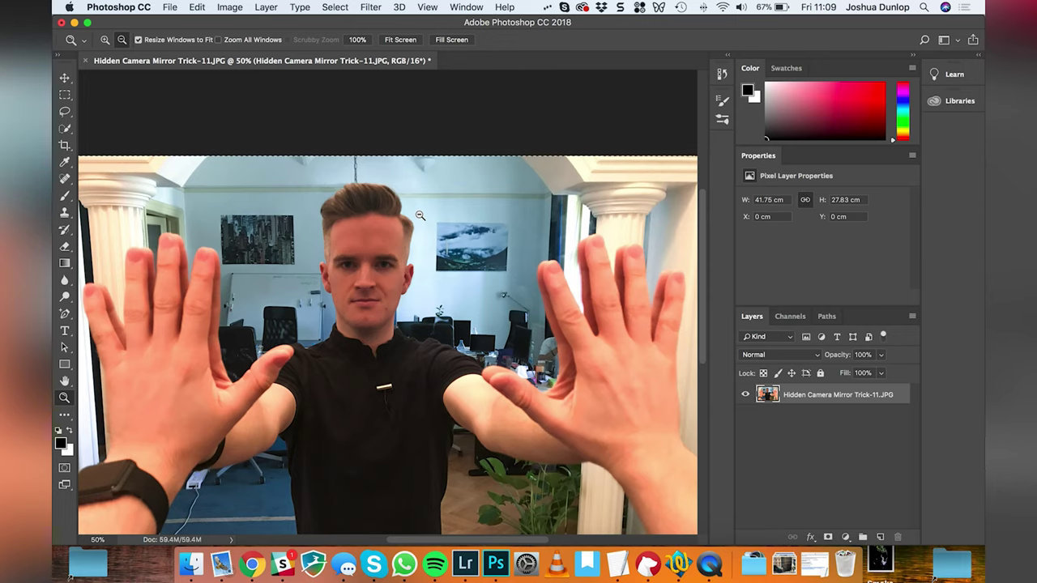
alt+click(420, 215)
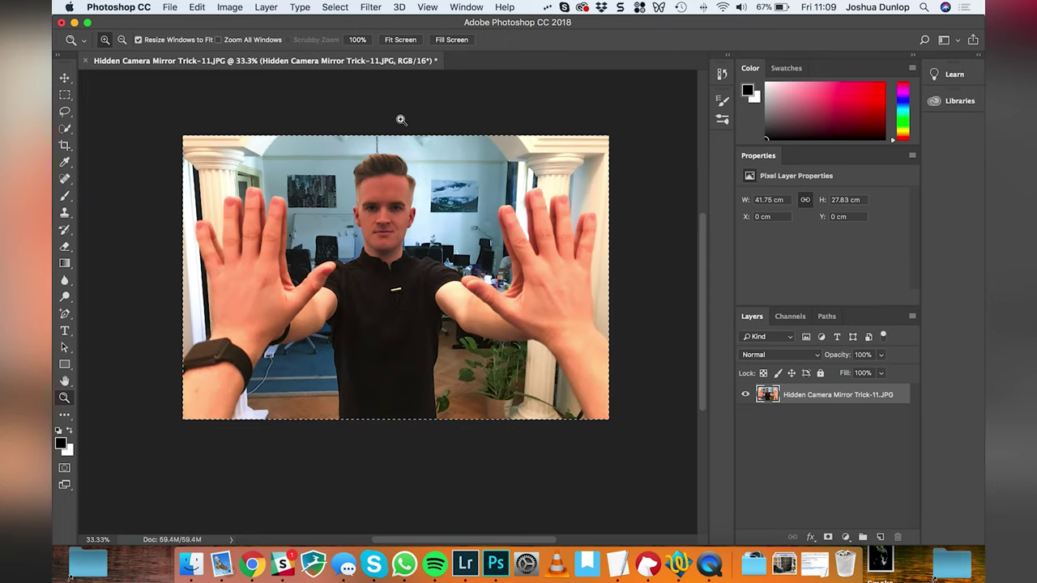